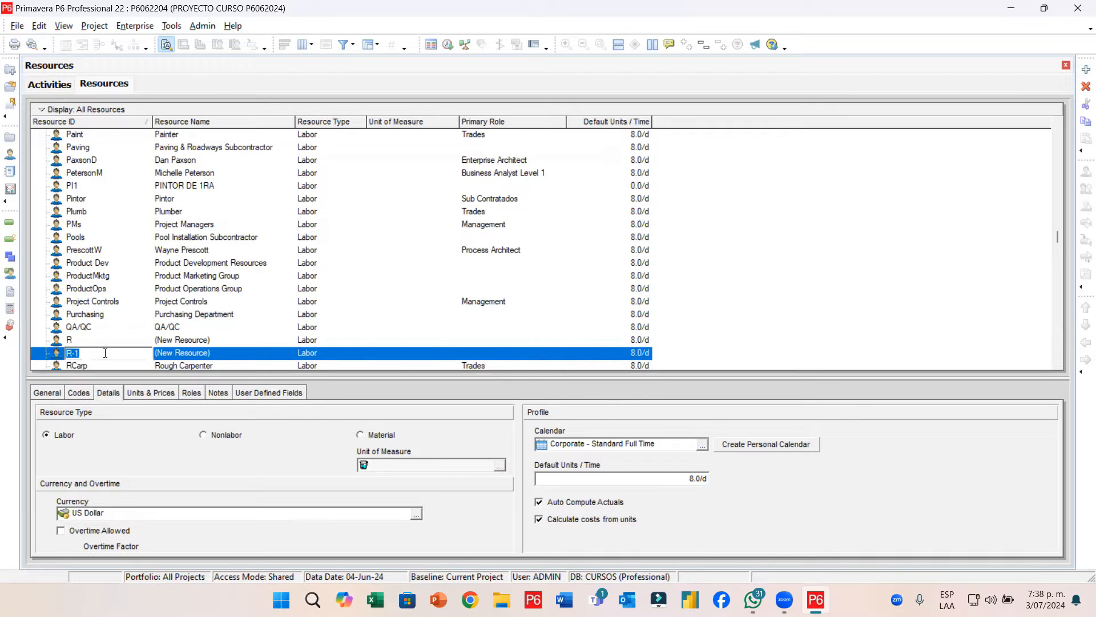
# Give the new Labor resource ID P6062024 and the name RECURSOS P6062024
pyautogui.write('P6062024')
pyautogui.press('Return')
pyautogui.press('Tab')
pyautogui.write('RECURSOS')
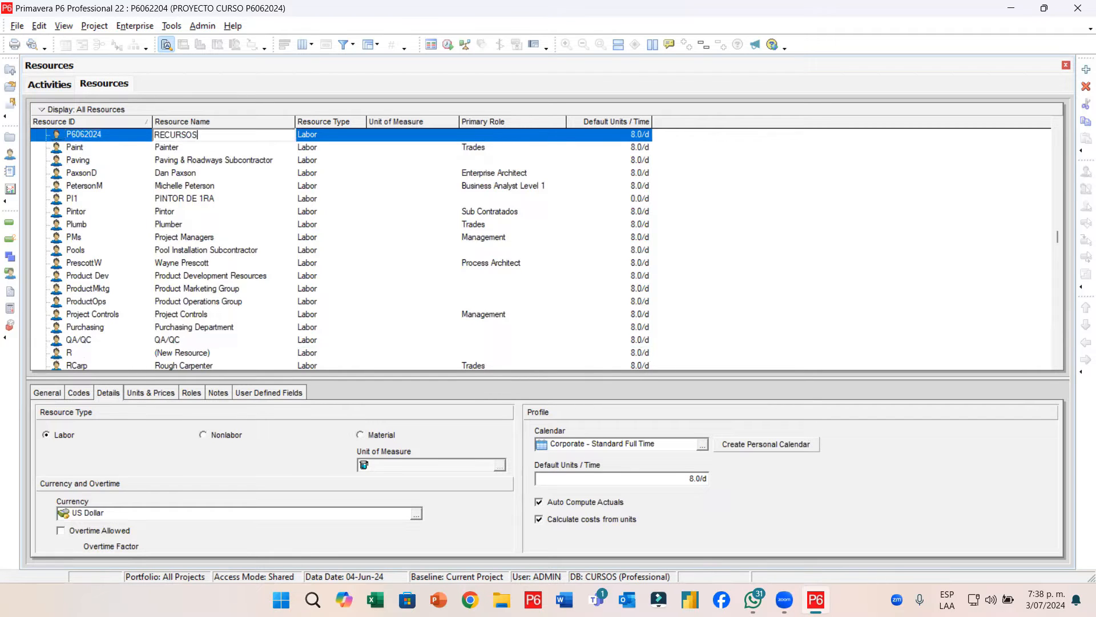
pyautogui.write(' P6062024')
pyautogui.press('Return')
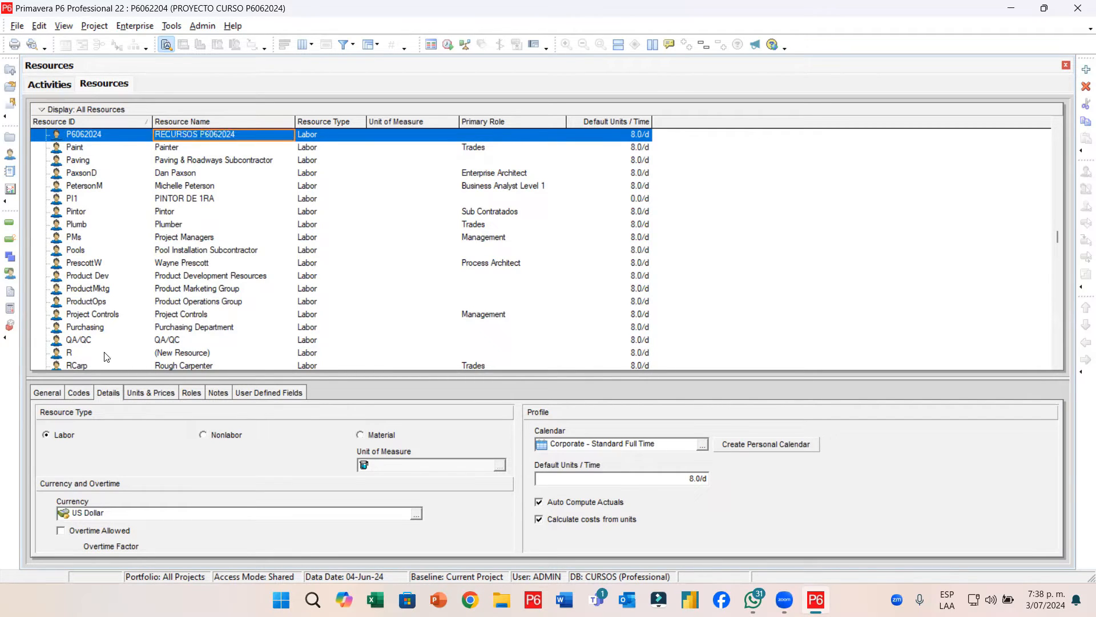
pyautogui.click(63, 111)
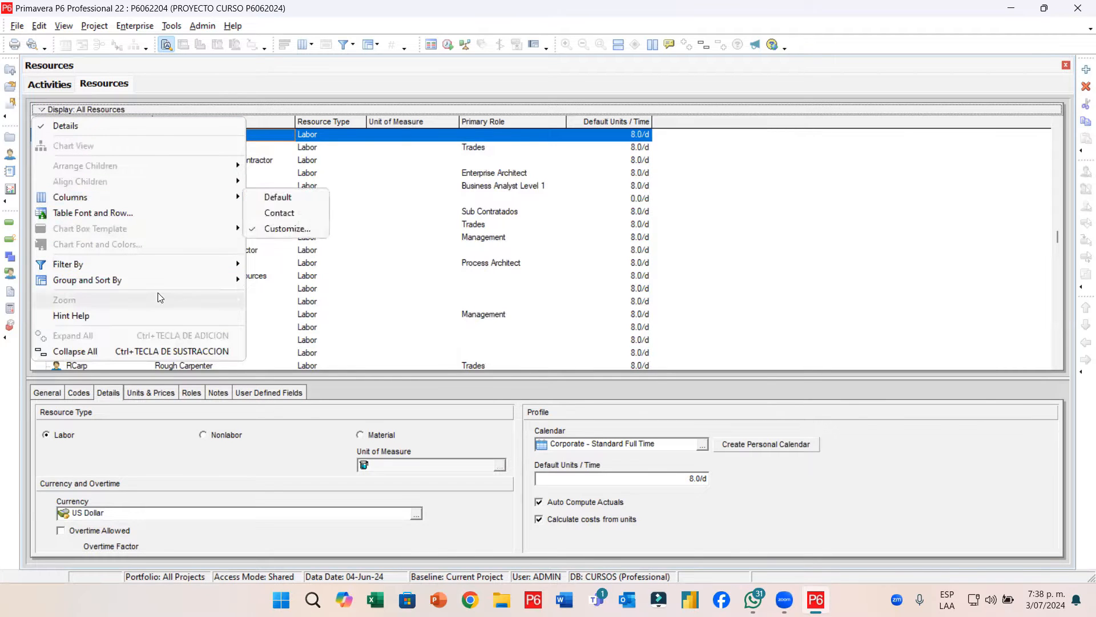
# Group resources by the Default hierarchy and reselect RECURSOS P6062024
pyautogui.moveTo(157, 277)
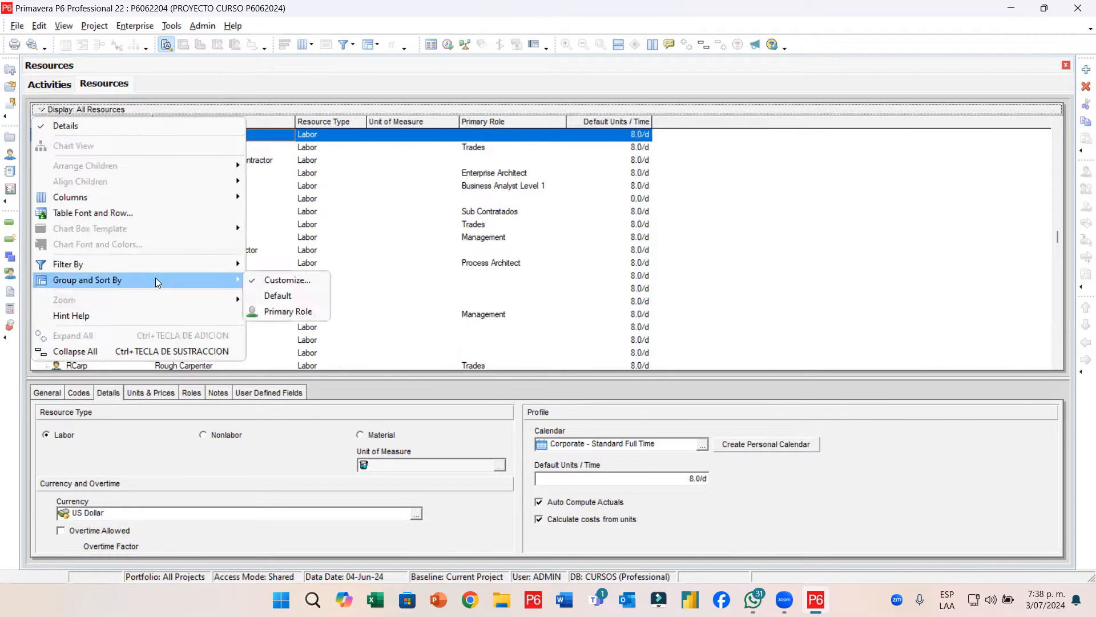
pyautogui.click(289, 292)
pyautogui.click(194, 349)
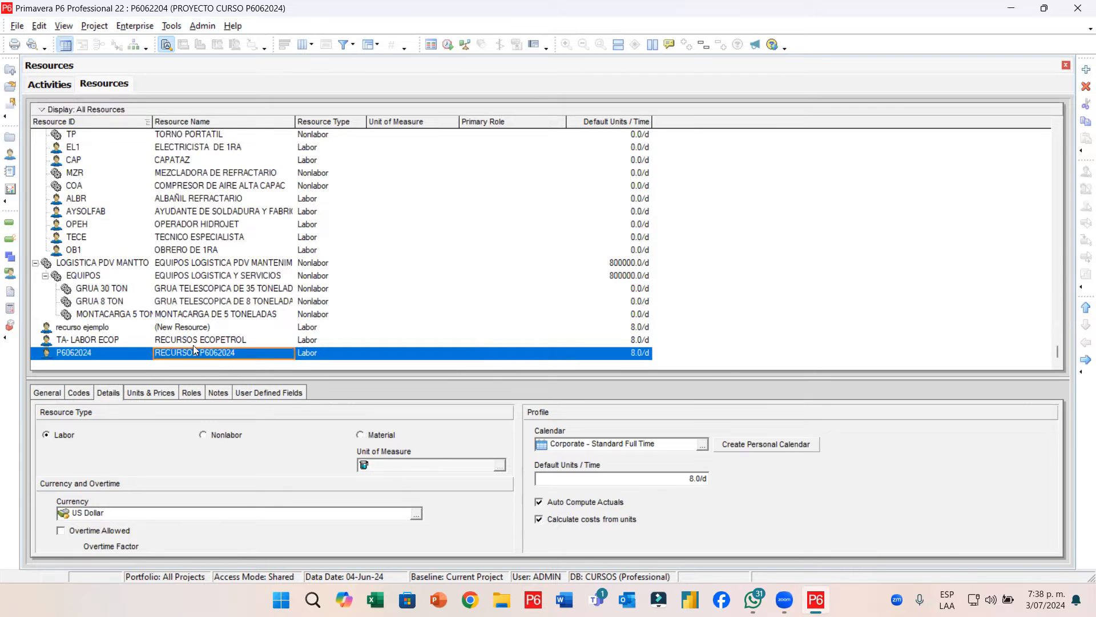
# Move P6062024 up the list until it sits at the very top, above P6022024
pyautogui.click(1084, 308)
pyautogui.click(1084, 308)
pyautogui.click(1085, 308)
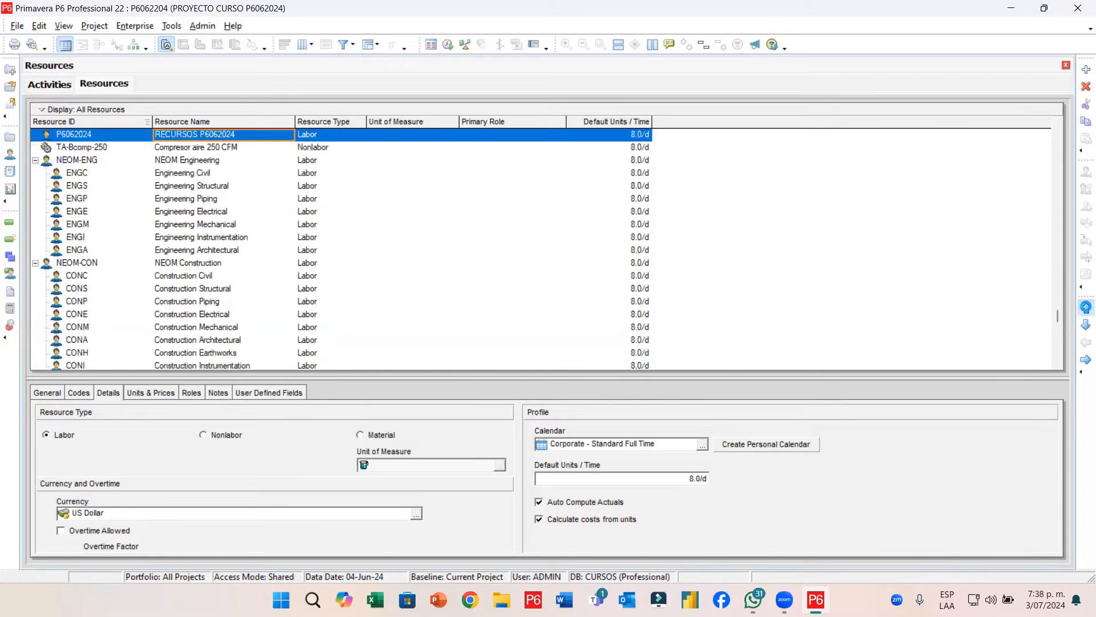
pyautogui.click(1085, 309)
pyautogui.click(1084, 308)
pyautogui.click(1084, 309)
pyautogui.click(1085, 308)
pyautogui.click(1085, 308)
pyautogui.click(1085, 308)
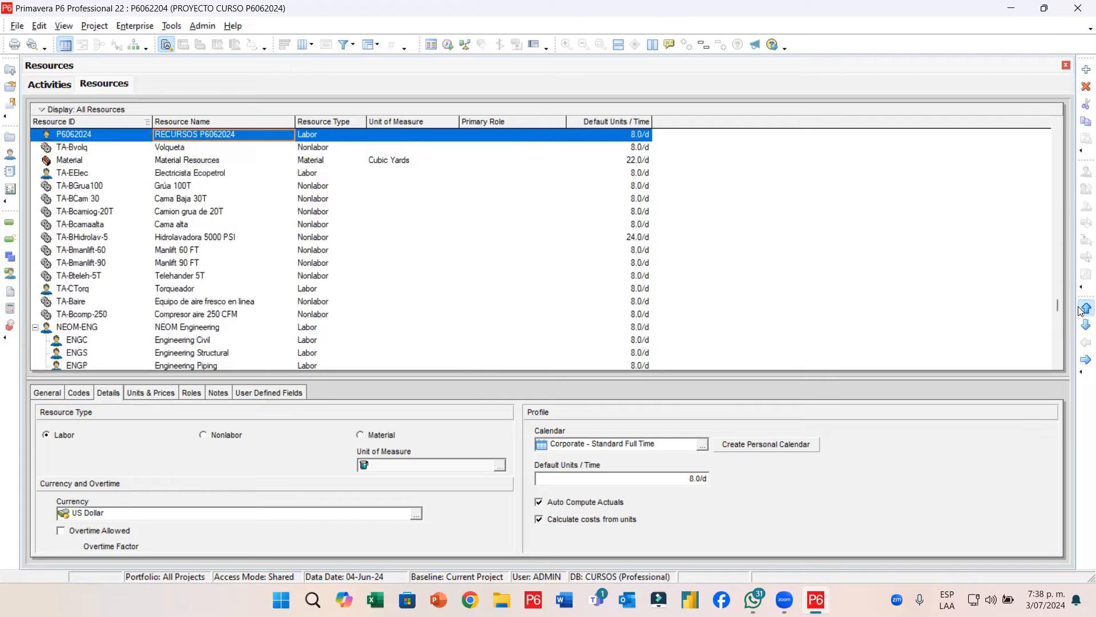
pyautogui.click(1085, 308)
pyautogui.click(1084, 308)
pyautogui.click(1084, 308)
pyautogui.click(1084, 308)
pyautogui.click(1085, 309)
pyautogui.click(1085, 308)
pyautogui.click(1085, 308)
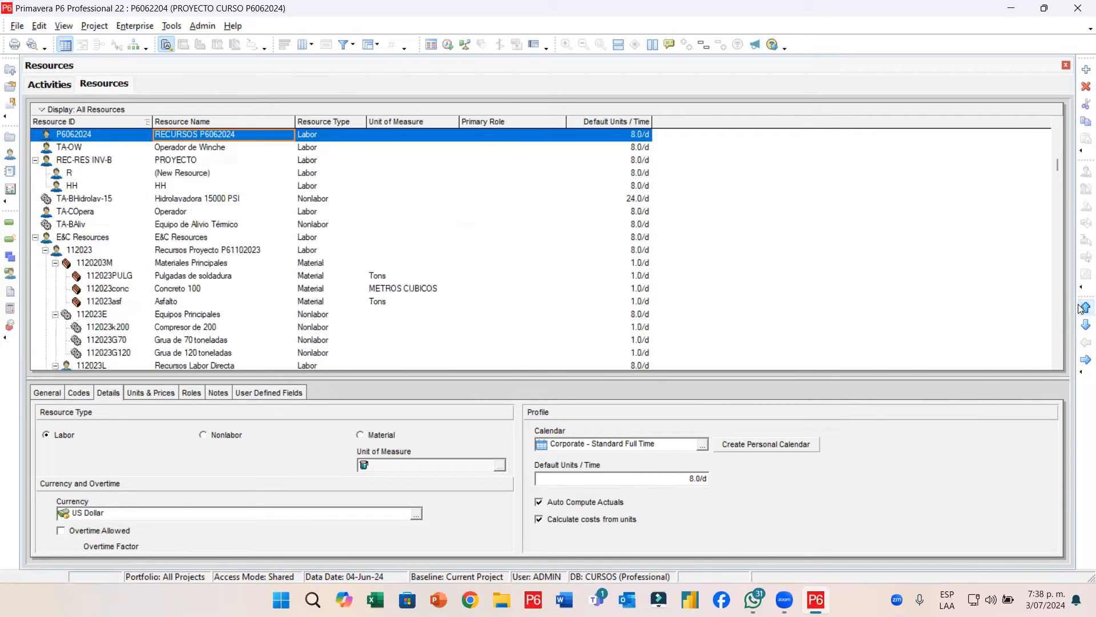
pyautogui.click(1085, 308)
pyautogui.click(1085, 309)
pyautogui.click(1084, 308)
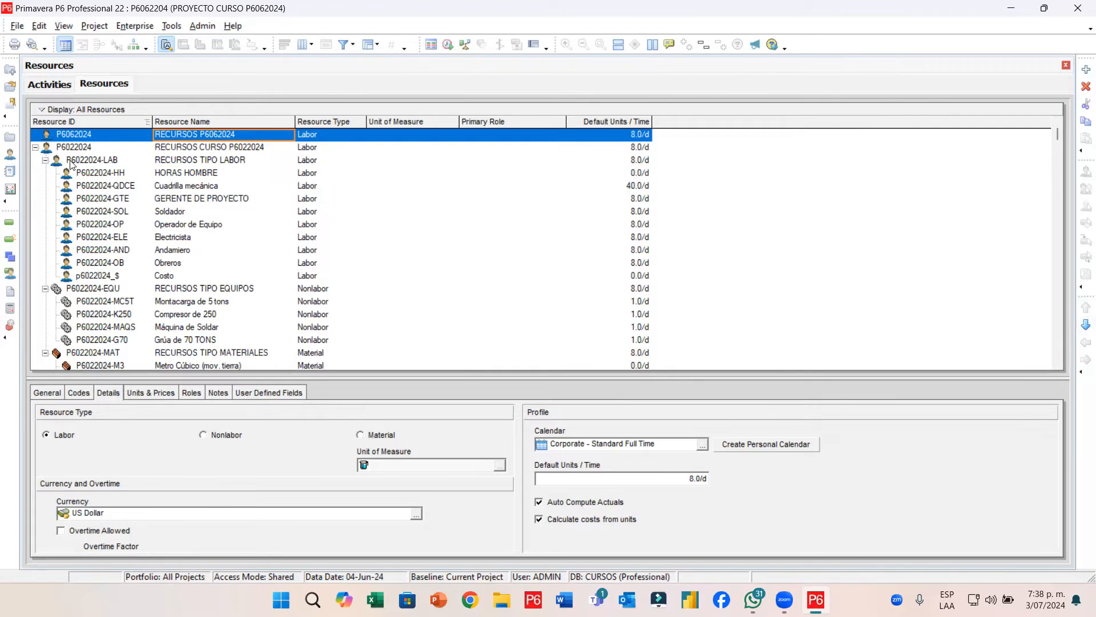
# Collapse the P6022024, 4G and E&C Resources groups, then select P6062024
pyautogui.click(35, 148)
pyautogui.click(36, 174)
pyautogui.click(35, 173)
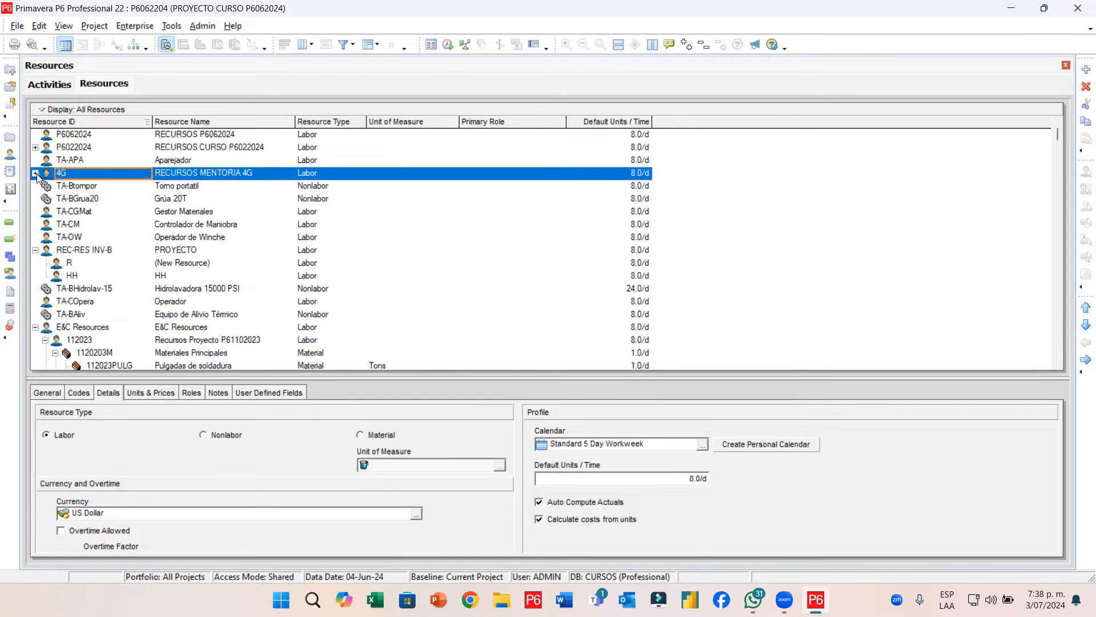
pyautogui.click(35, 173)
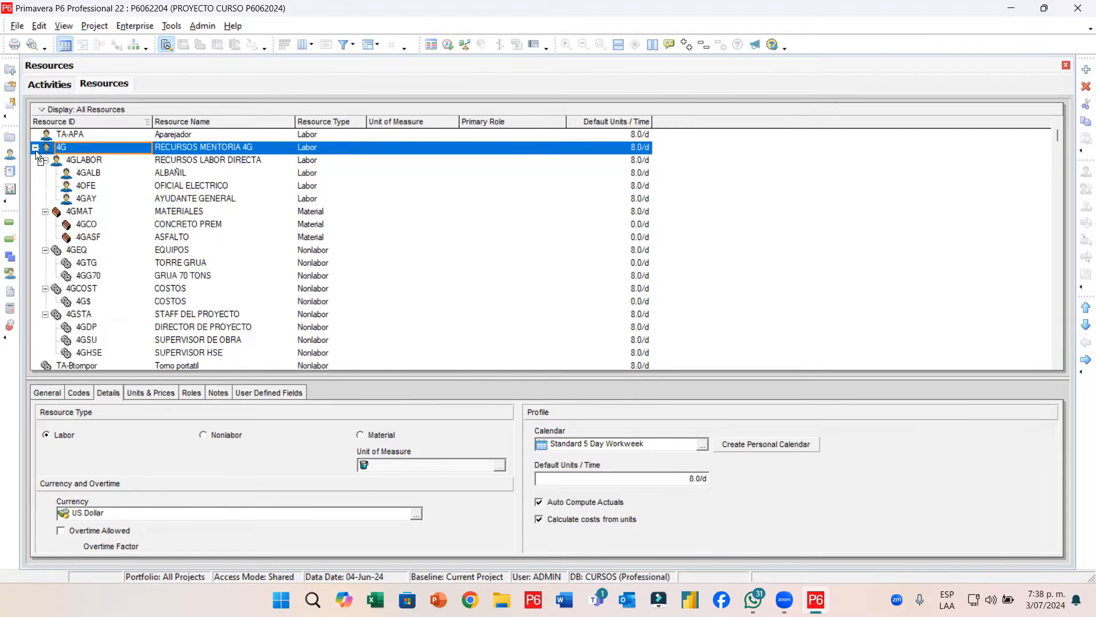
pyautogui.click(36, 147)
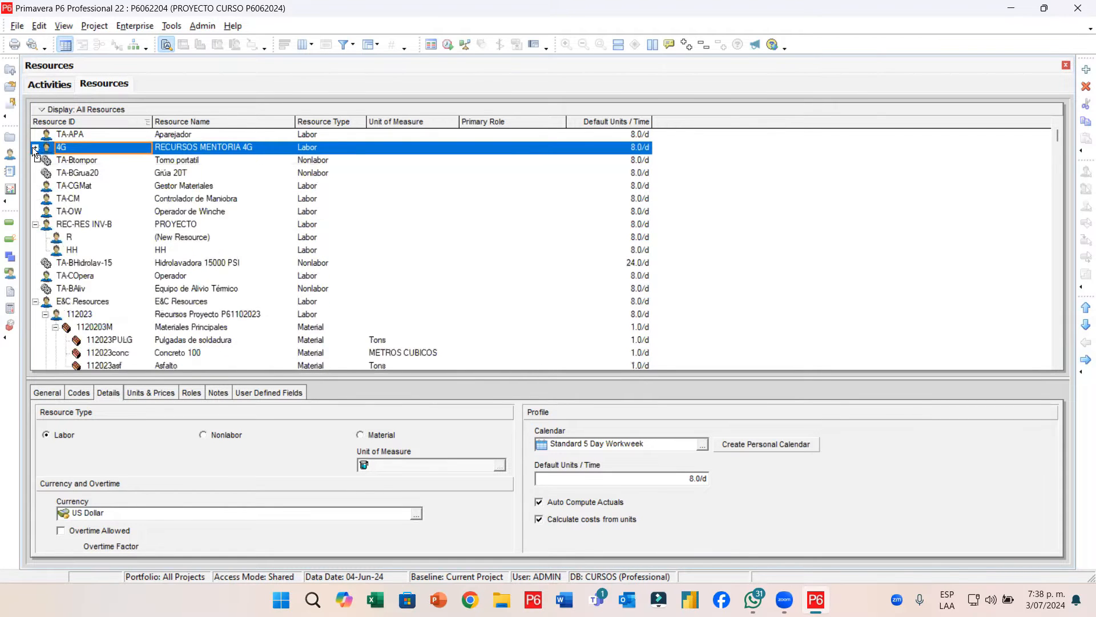
pyautogui.click(35, 302)
pyautogui.scroll(1, 423, 170)
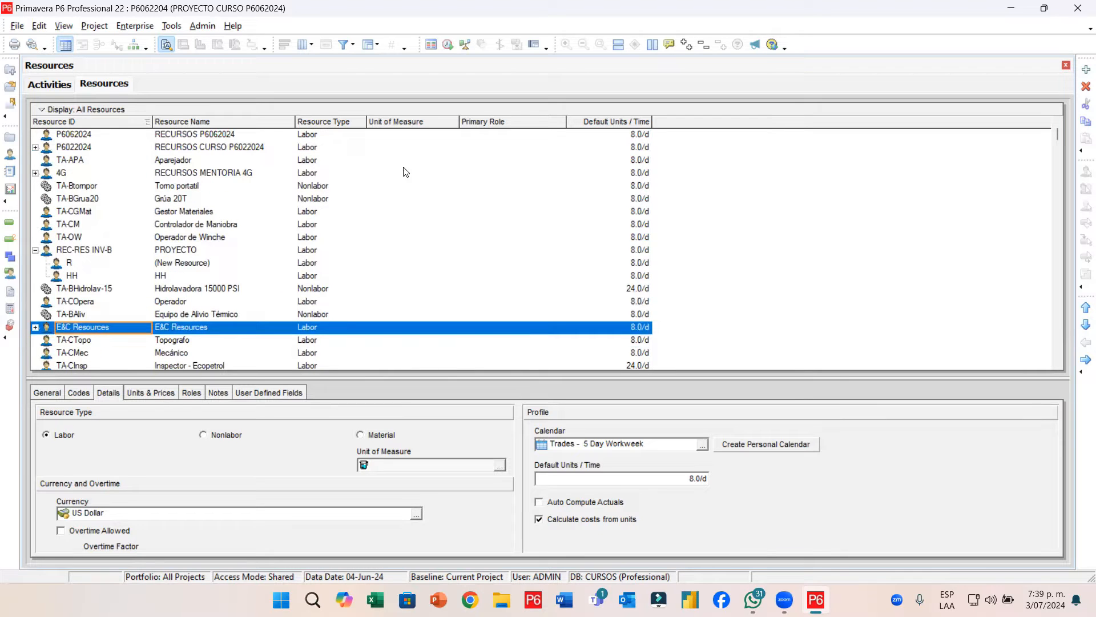
pyautogui.click(217, 135)
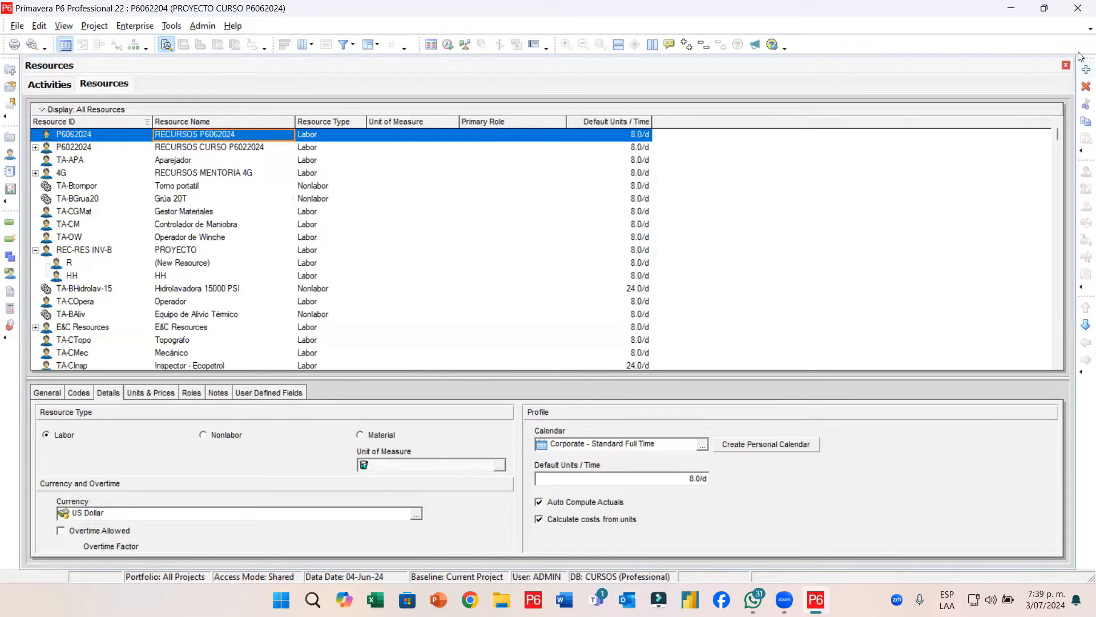
# Add child resource LB-062024 named RECURSOS TIPO LABOR under P6062024
pyautogui.click(1085, 69)
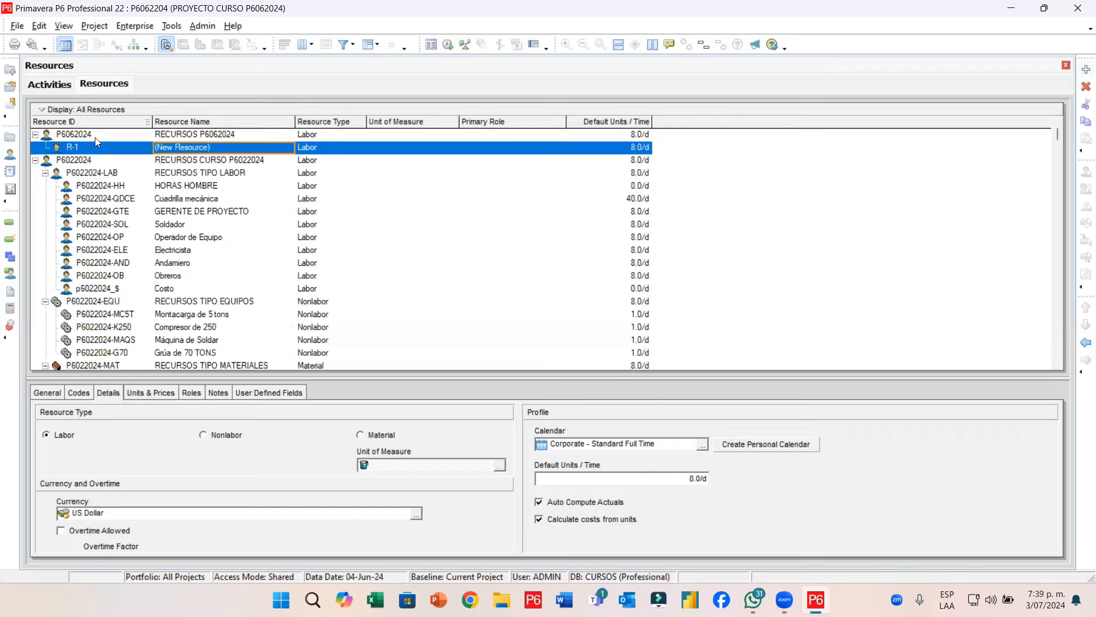
pyautogui.click(116, 147)
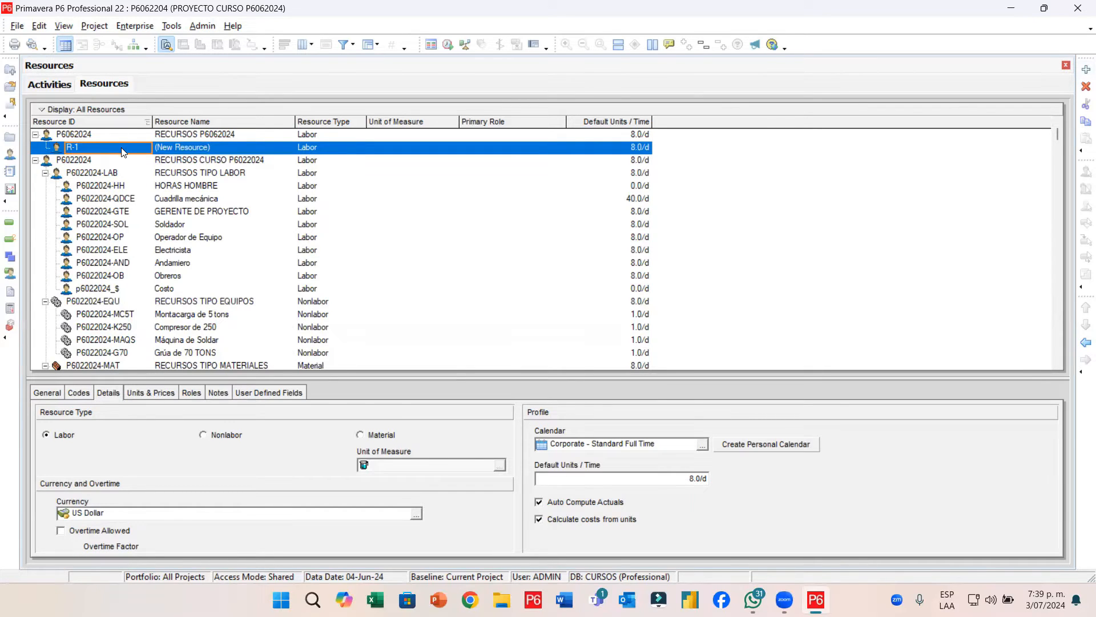
pyautogui.click(122, 147)
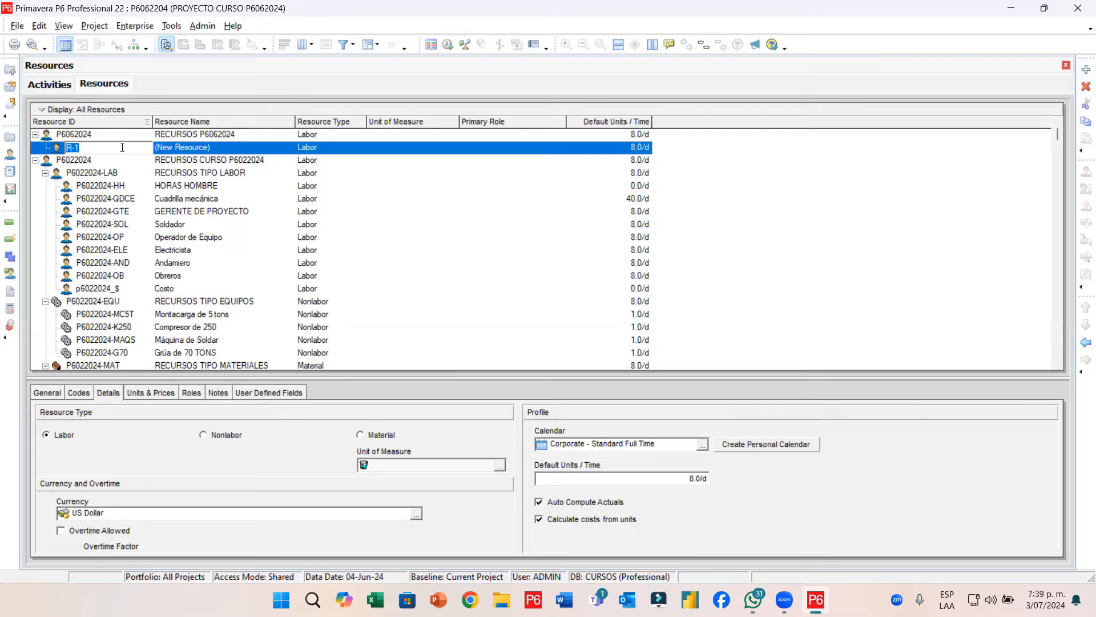
pyautogui.write('LB-062024')
pyautogui.press('Tab')
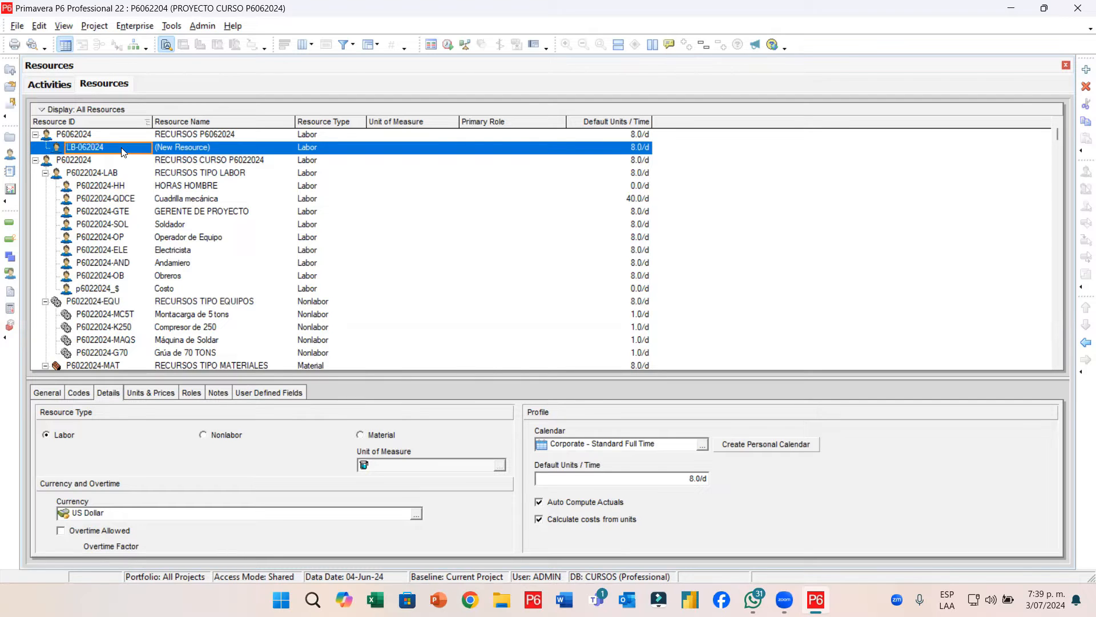
pyautogui.write('RECURSOS TIPO LABOR')
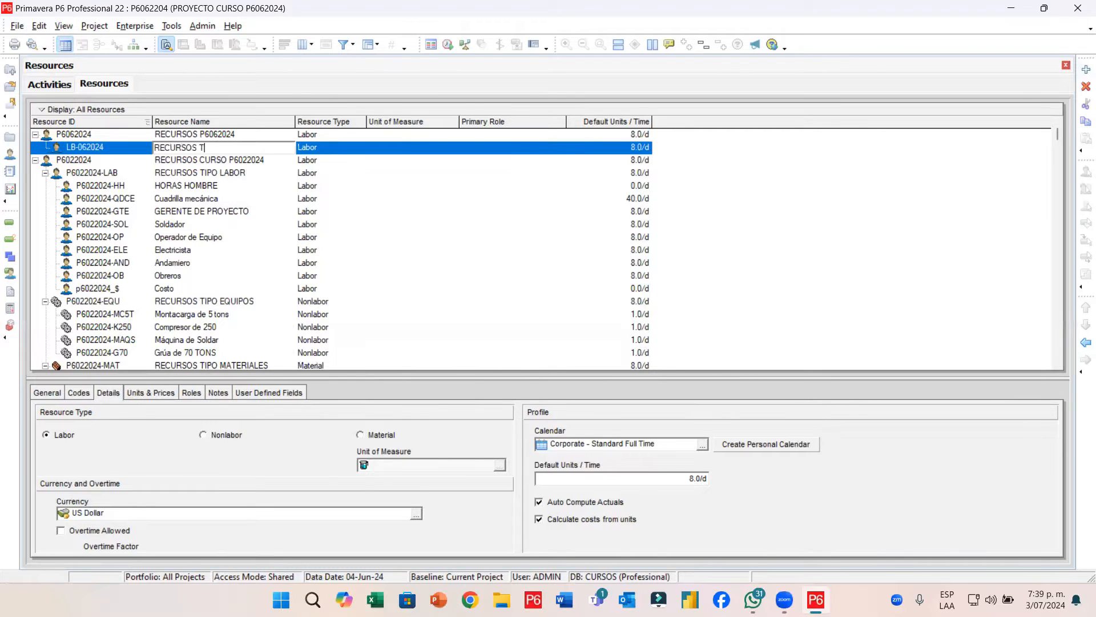
pyautogui.press('Return')
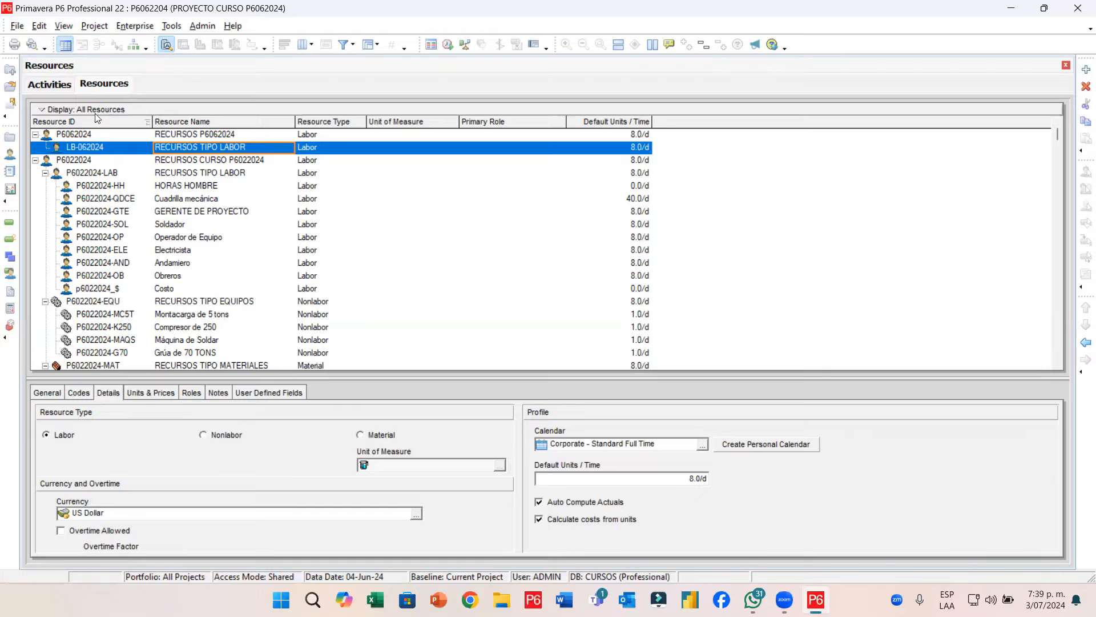
pyautogui.click(88, 136)
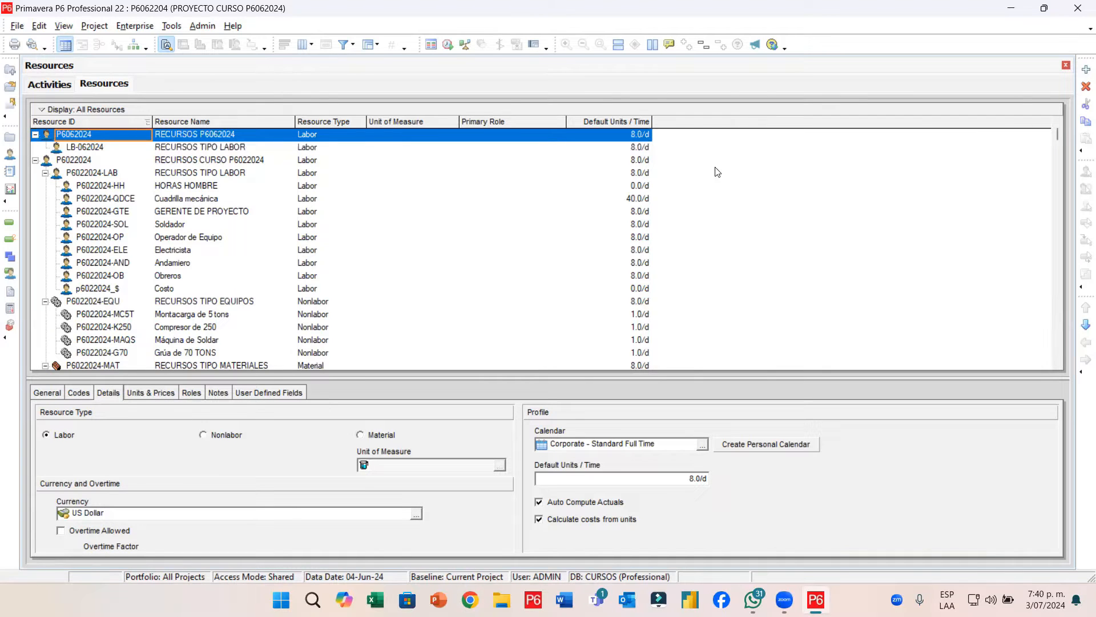
# Add a second child resource NL-062024 named MAQUINARIA under P6062024
pyautogui.click(1086, 69)
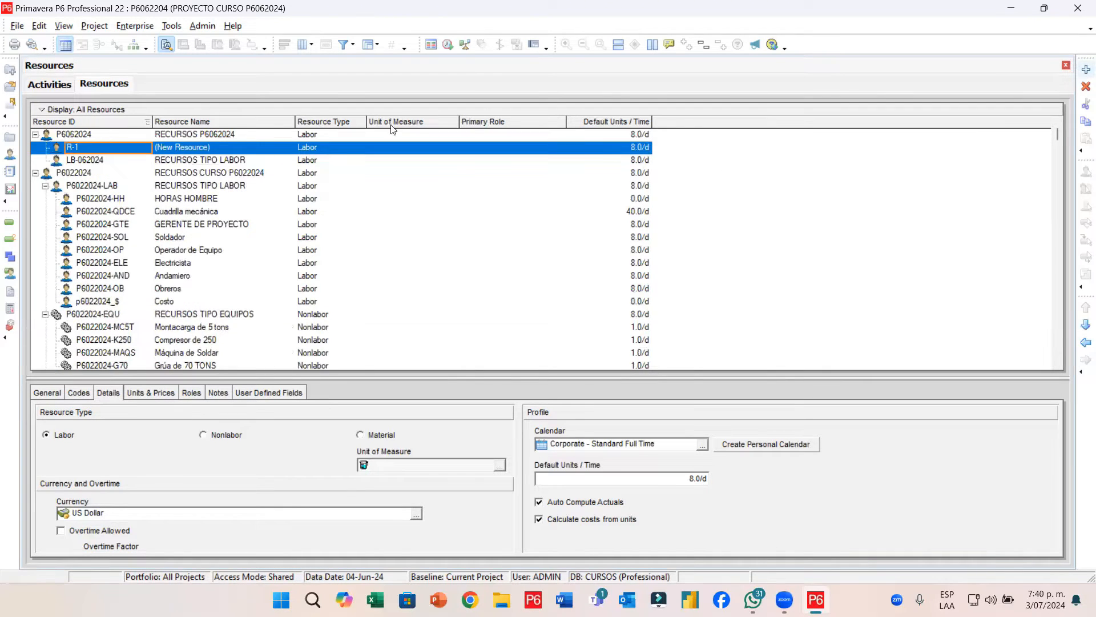
pyautogui.click(100, 147)
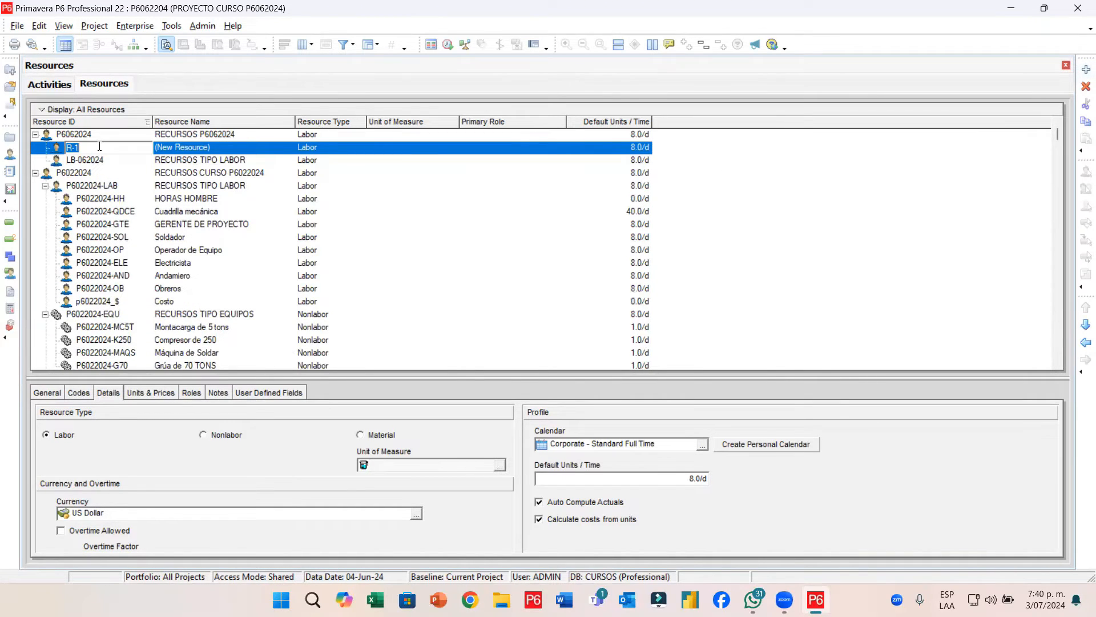
pyautogui.write('NL-062024')
pyautogui.press('Return')
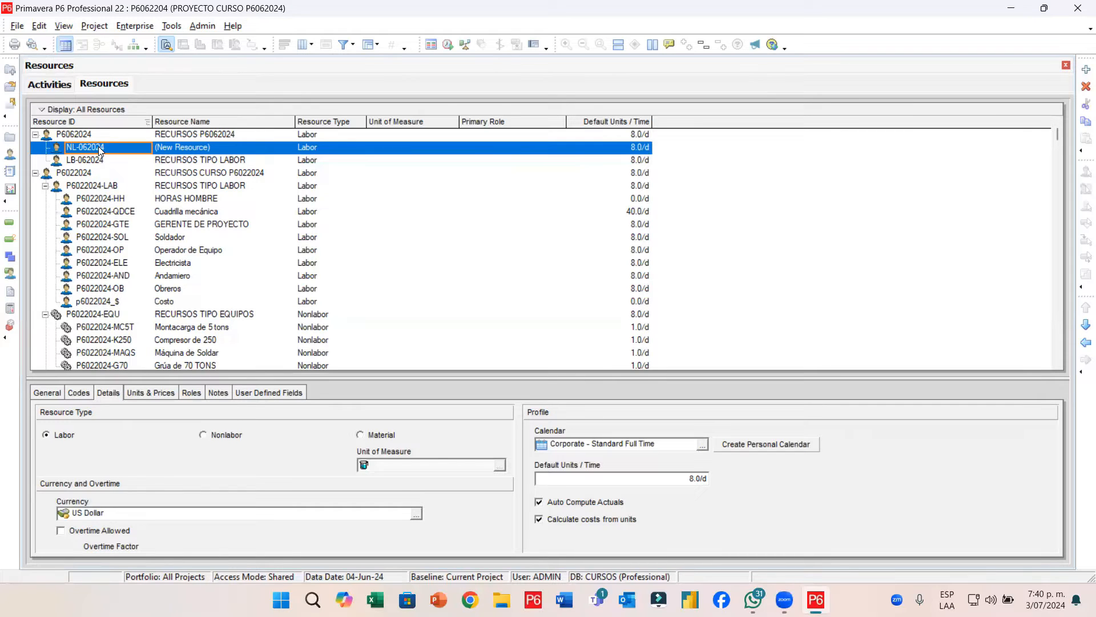
pyautogui.press('Tab')
pyautogui.write('MAQUINA')
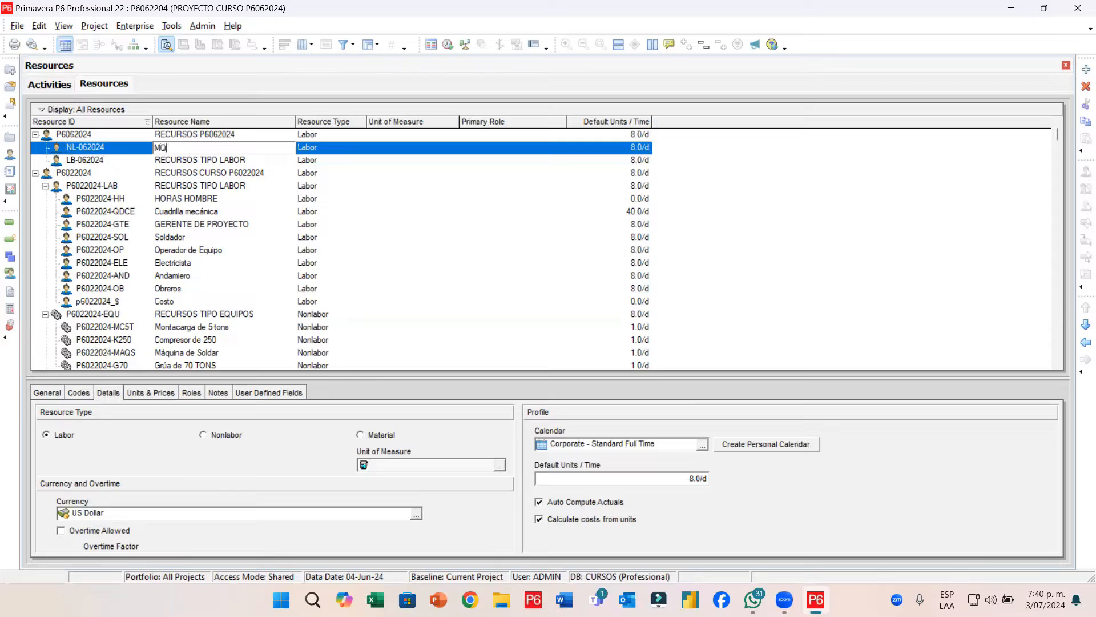
pyautogui.write('RIA')
pyautogui.press('Return')
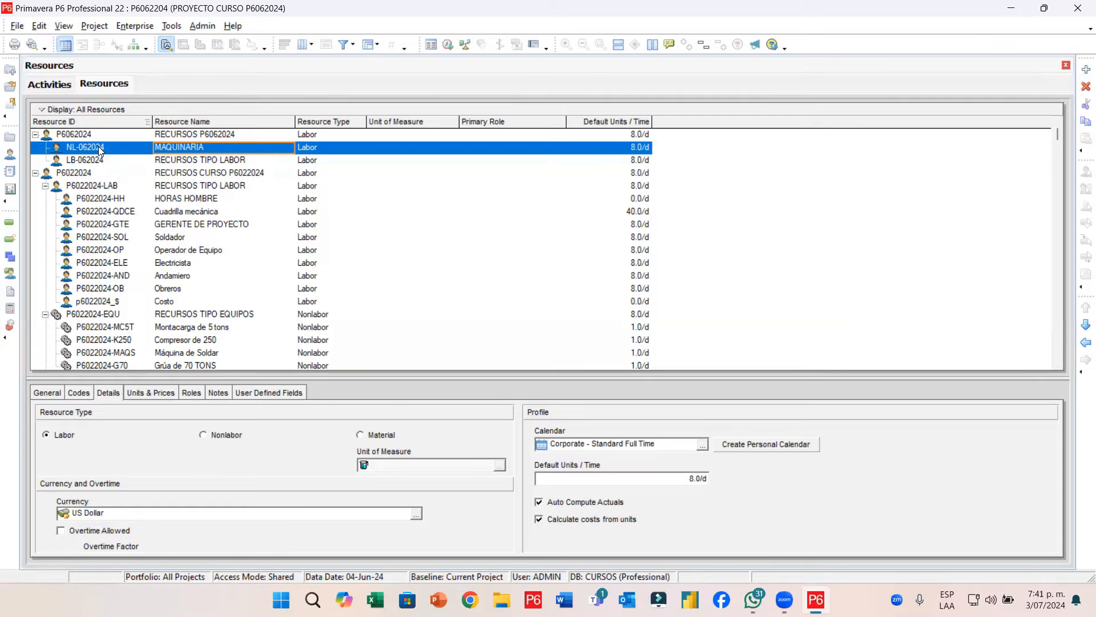
# Launch Excel from the Windows taskbar alongside Primavera P6
pyautogui.click(375, 600)
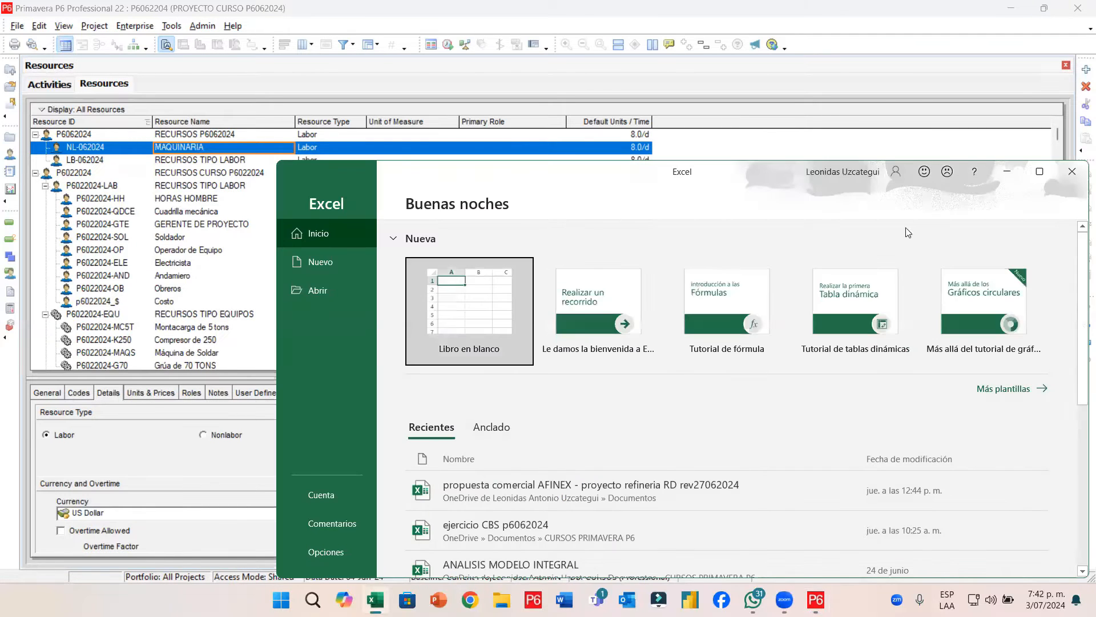
# Start a blank workbook and enter ALBAÑIL, OPERADOR EQUIPO, SOLDADOR and AYUDANTES in C3:C6
pyautogui.click(1039, 177)
pyautogui.click(171, 160)
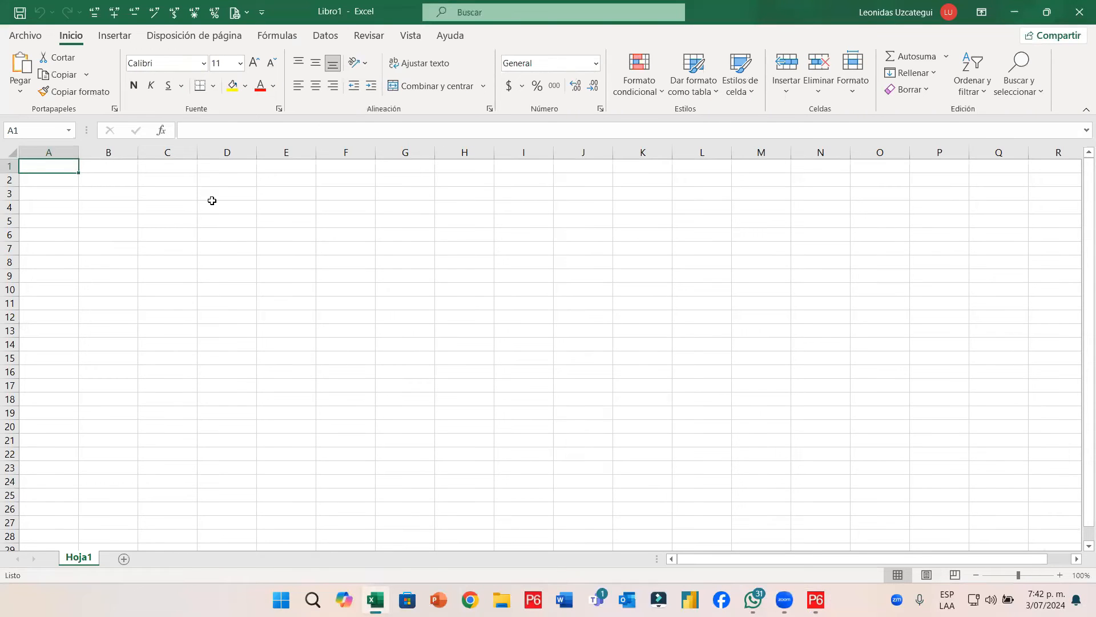
pyautogui.click(212, 201)
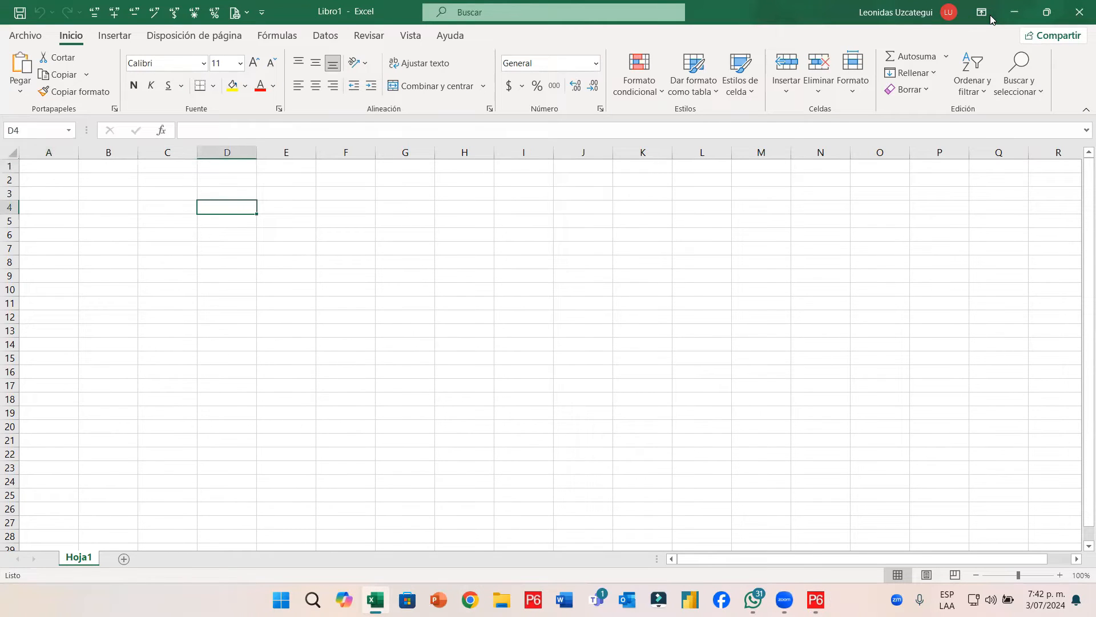
pyautogui.click(570, 232)
pyautogui.click(172, 194)
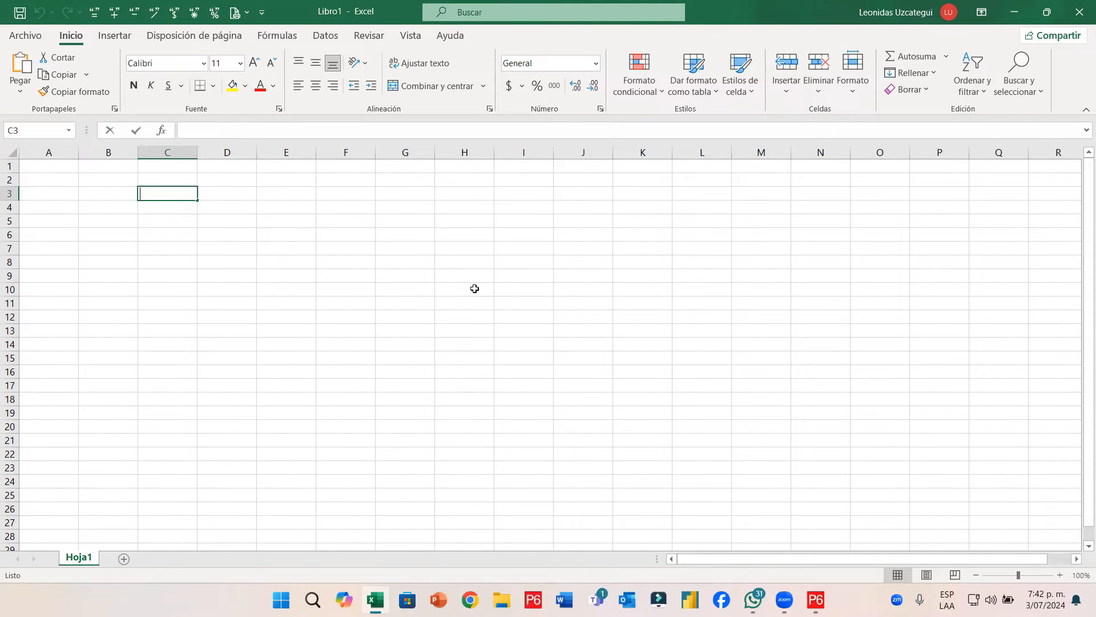
pyautogui.write('ALBAÑIL')
pyautogui.press('Return')
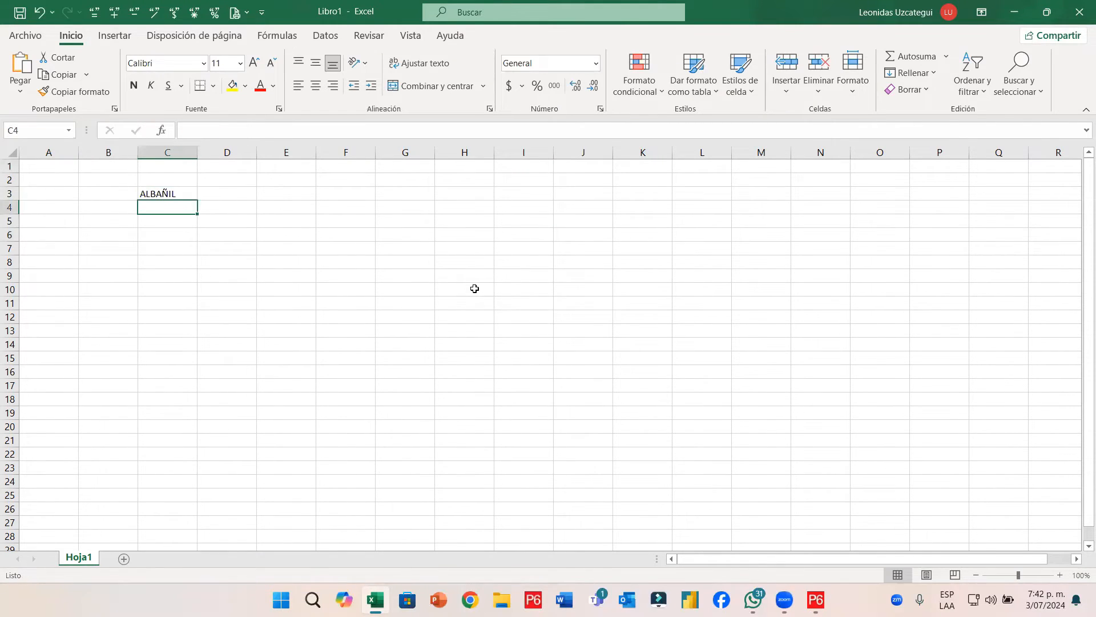
pyautogui.write('OPERADOR EQUIPO')
pyautogui.press('Return')
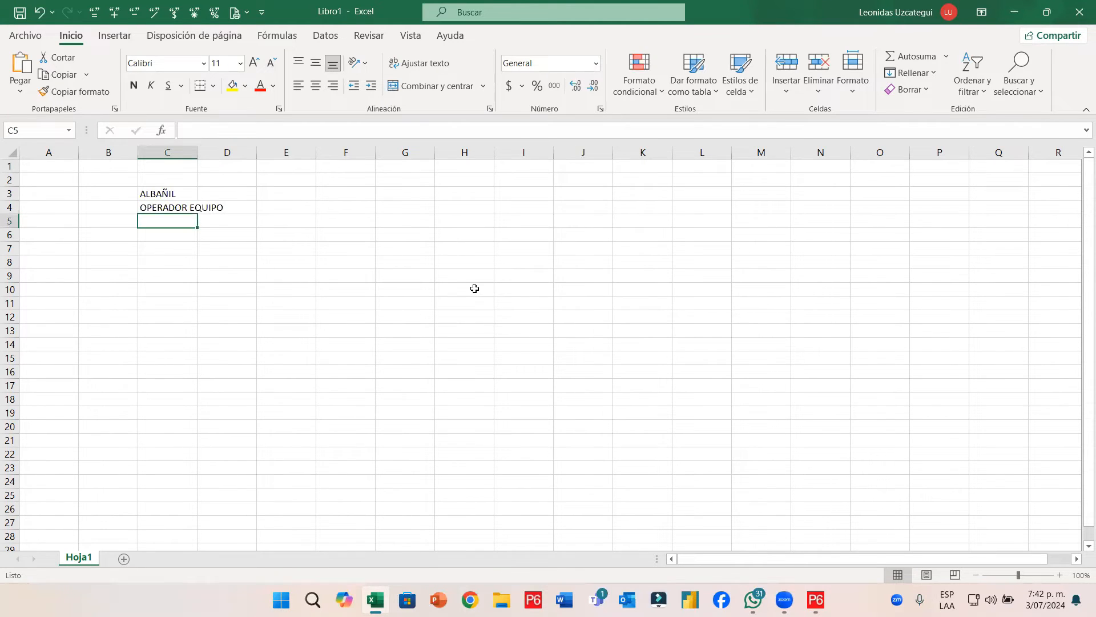
pyautogui.write('SOL')
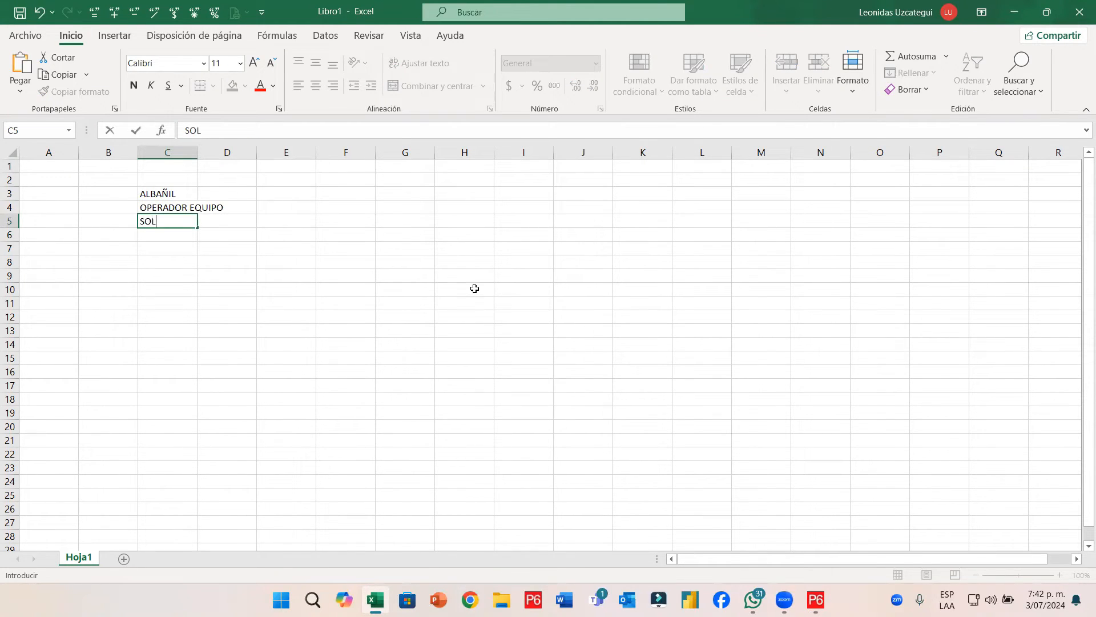
pyautogui.write('DADOR')
pyautogui.press('Return')
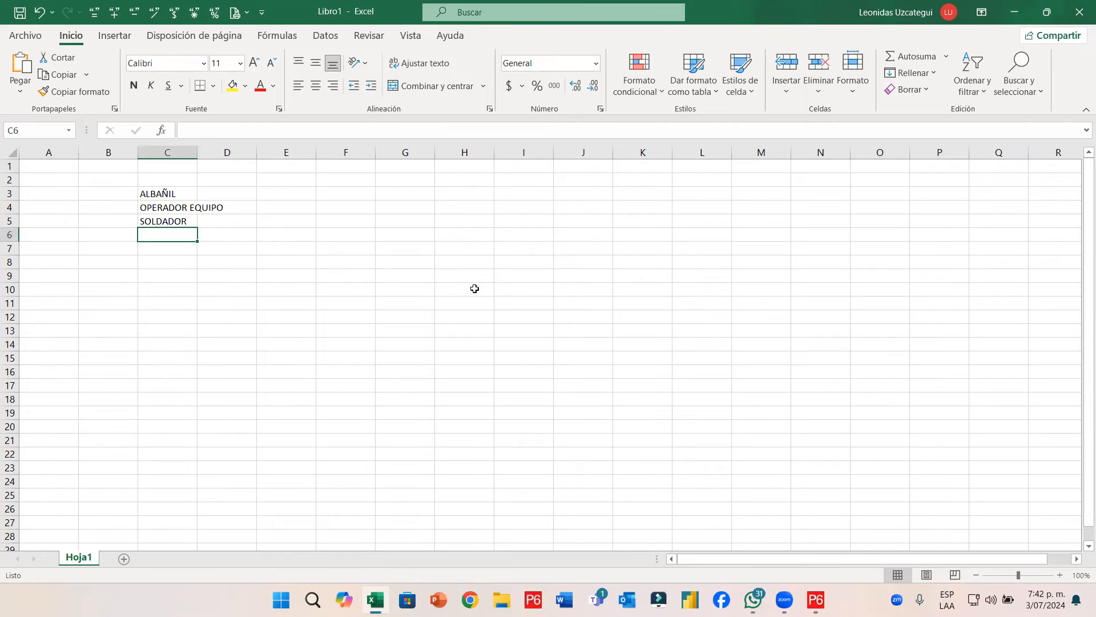
pyautogui.write('AYUDANTES')
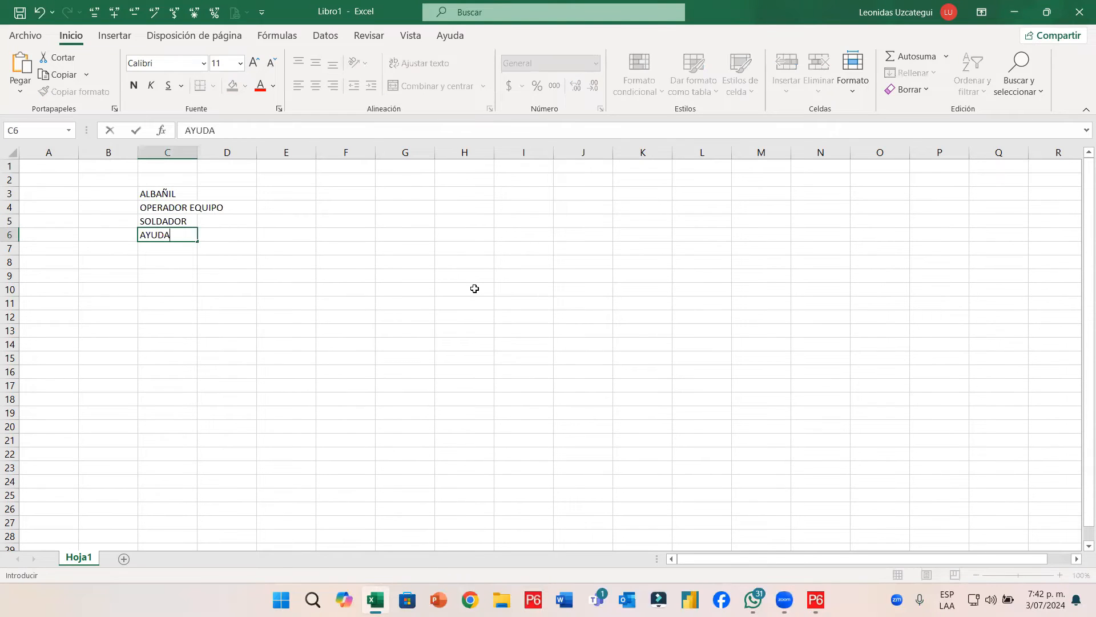
pyautogui.press('Return')
# Enter PLANIFICADOR, GERENTE DE PROYECTO, HSE and QAQC in C7:C10, then widen column C
pyautogui.write('}')
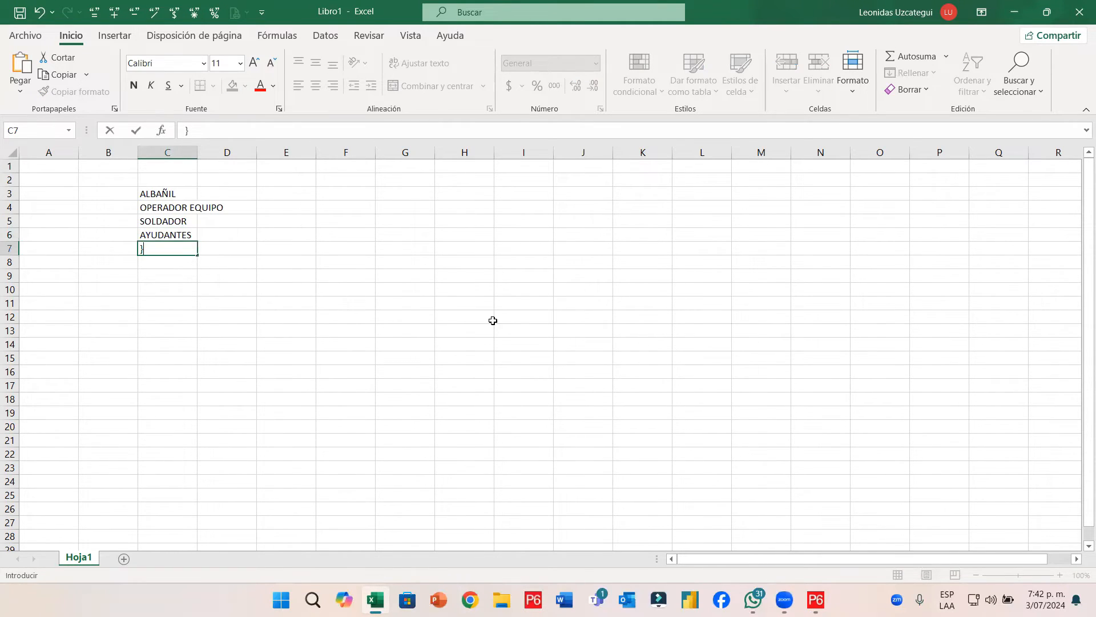
pyautogui.click(406, 343)
pyautogui.click(189, 251)
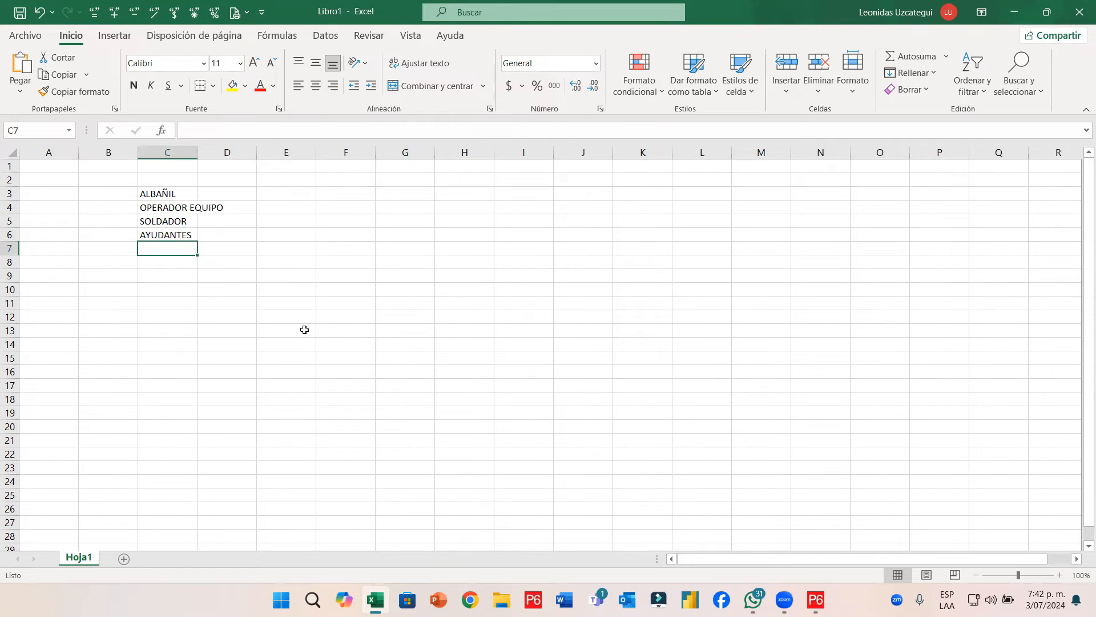
pyautogui.write('PLANIFICADOR')
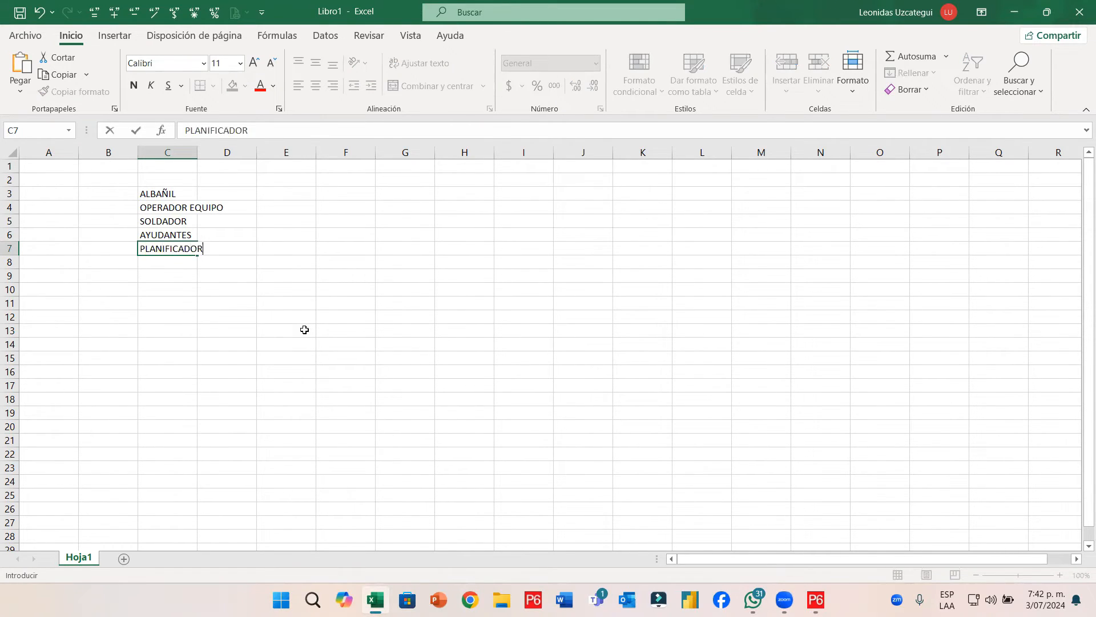
pyautogui.press('Return')
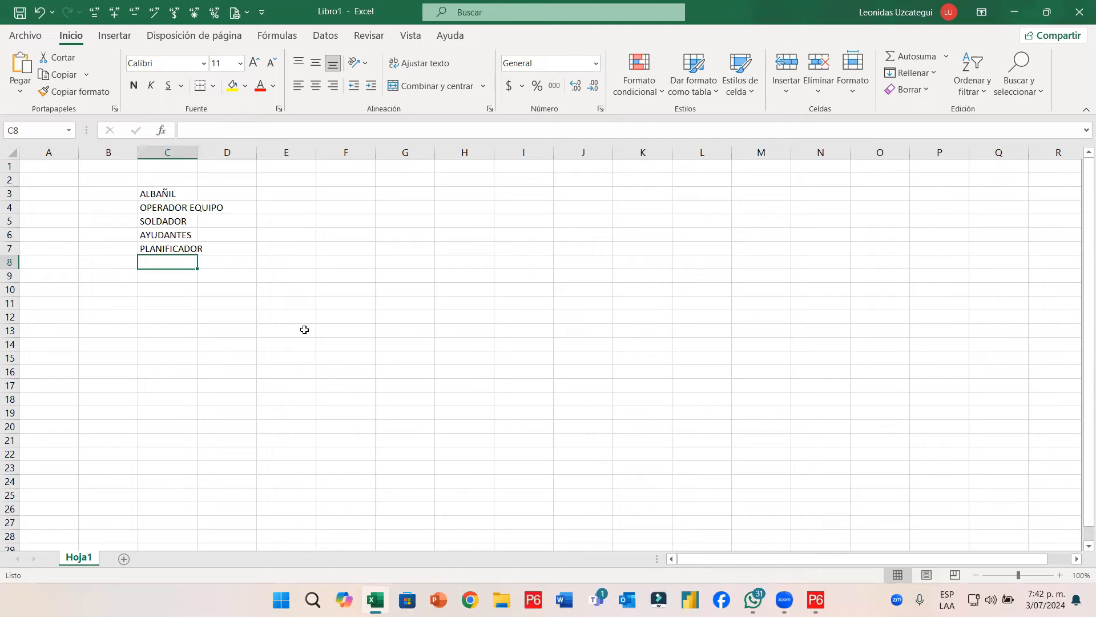
pyautogui.write('GERENTE DE P')
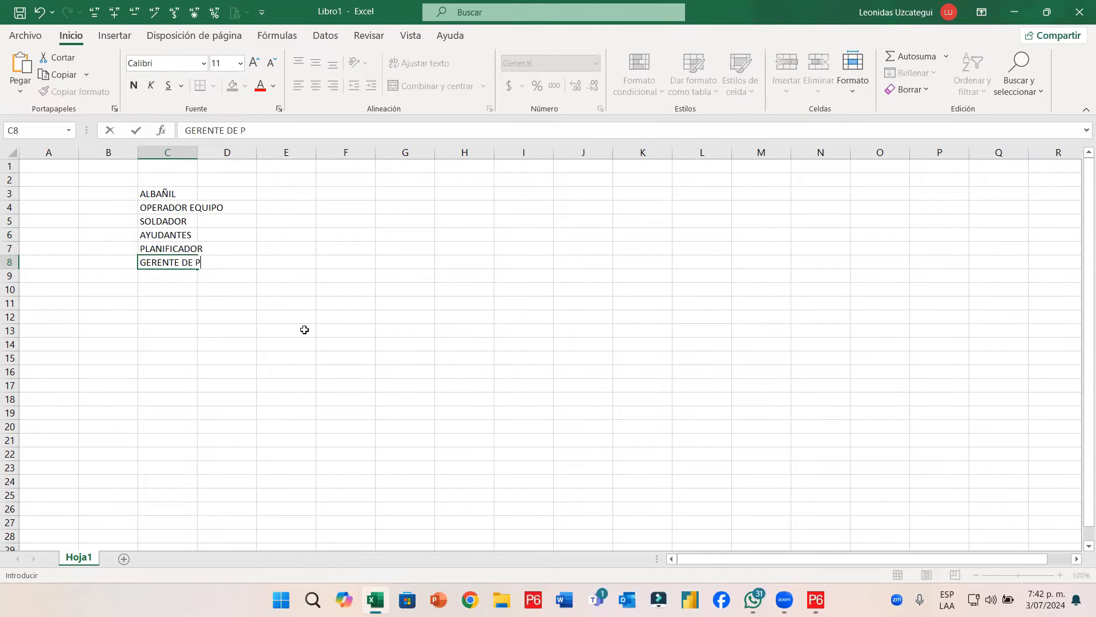
pyautogui.write('ROYECTO')
pyautogui.press('Return')
pyautogui.write('HSE')
pyautogui.press('Return')
pyautogui.write('QAQC')
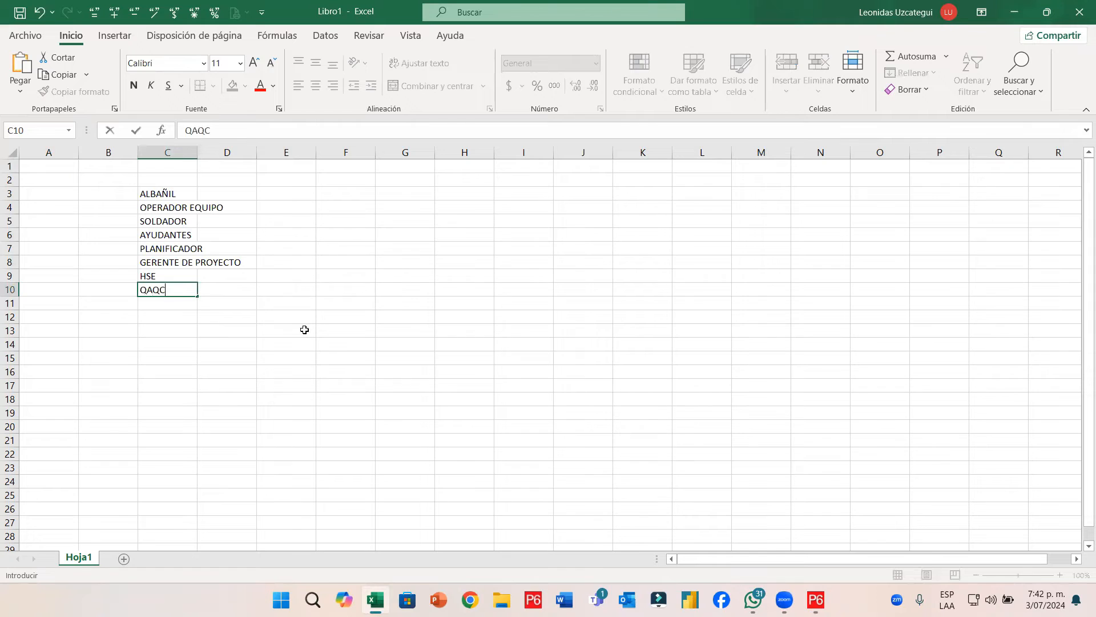
pyautogui.press('Return')
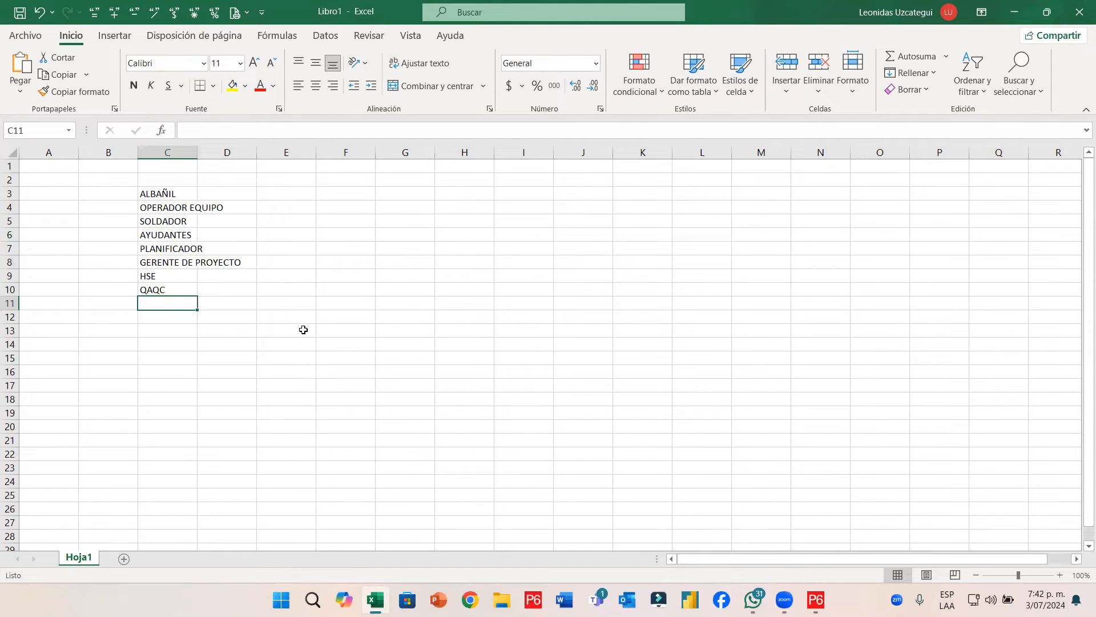
pyautogui.moveTo(198, 156); pyautogui.dragTo(257, 169)
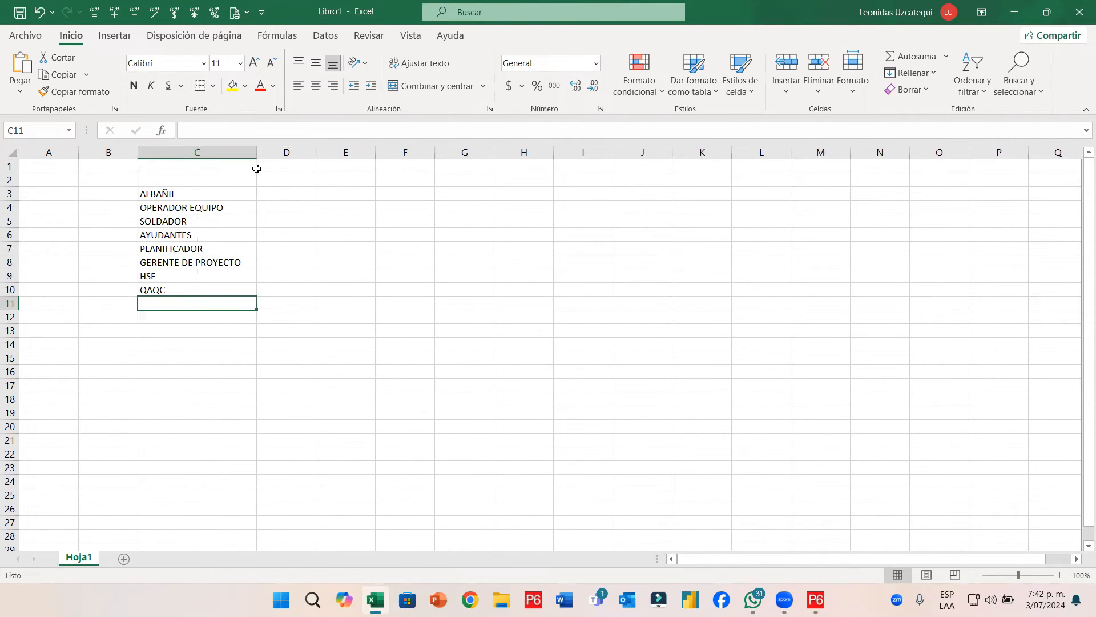
# Add header HH in D2, enter 25.000 for ALBAÑIL, and format column D with thousands separators, no decimals
pyautogui.press('Up')
pyautogui.press('Up')
pyautogui.press('Up')
pyautogui.press('Up')
pyautogui.press('Up')
pyautogui.press('Up')
pyautogui.press('Up')
pyautogui.press('Up')
pyautogui.press('Up')
pyautogui.press('Right')
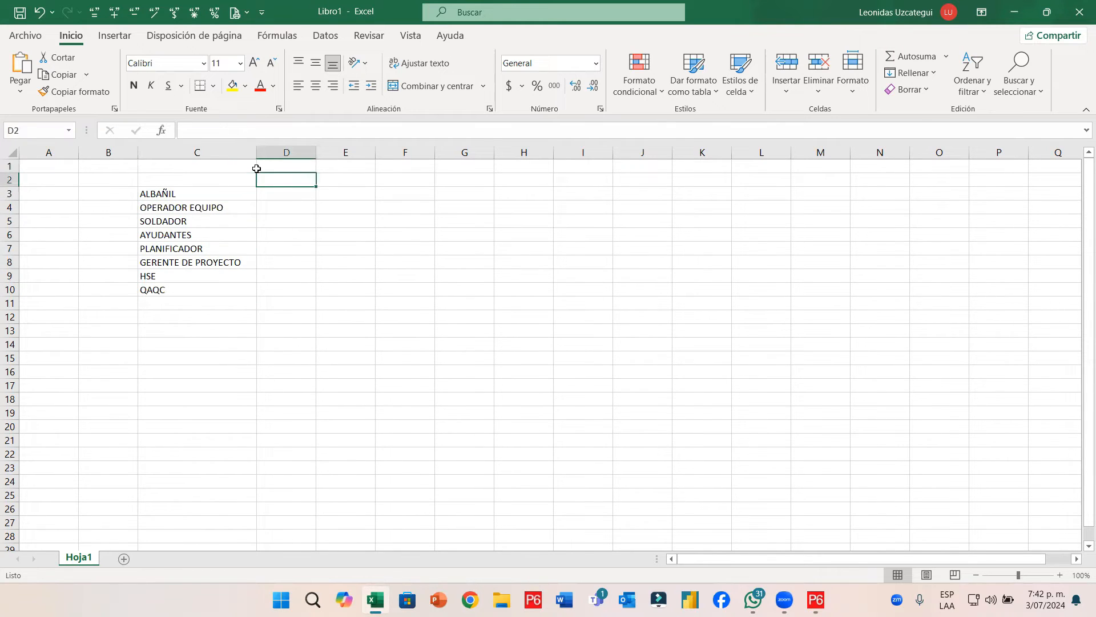
pyautogui.write('HH')
pyautogui.press('Return')
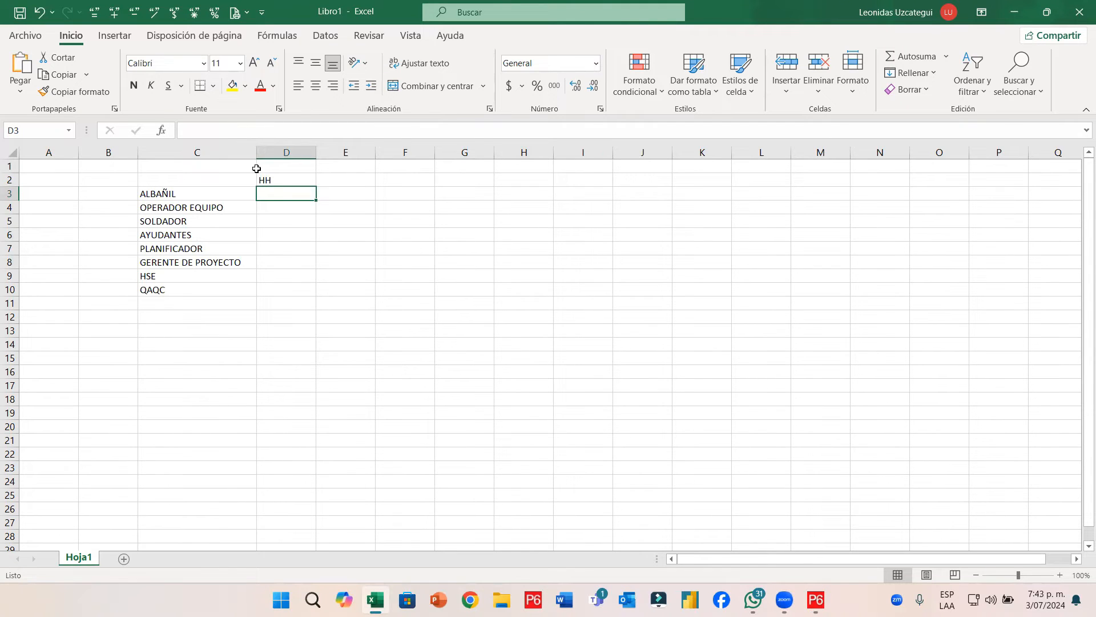
pyautogui.write('25000')
pyautogui.press('Return')
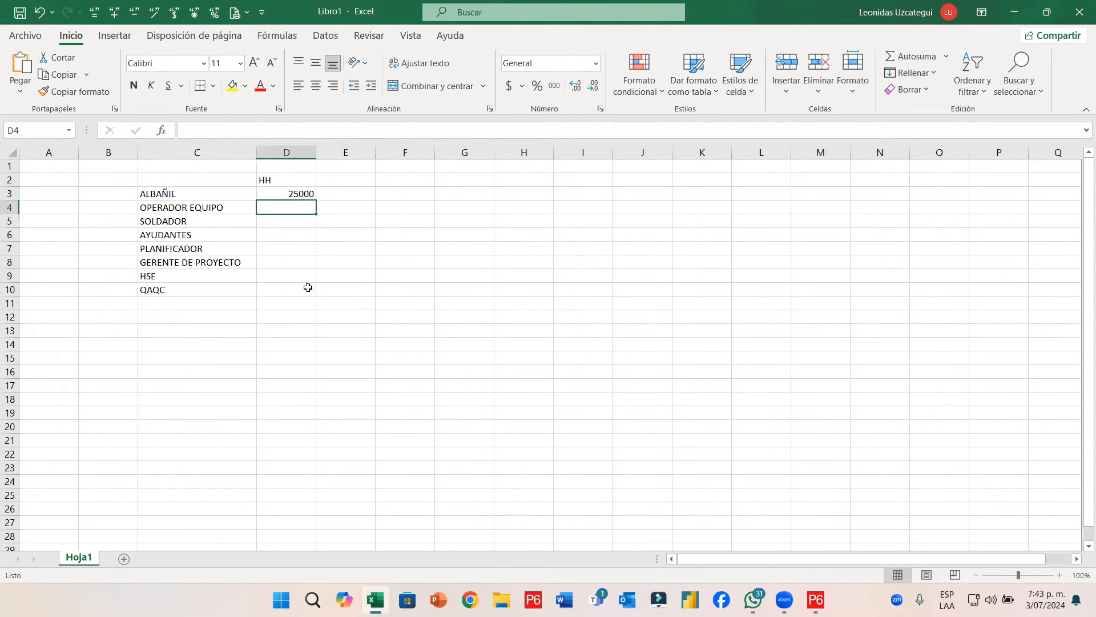
pyautogui.click(287, 153)
pyautogui.click(554, 86)
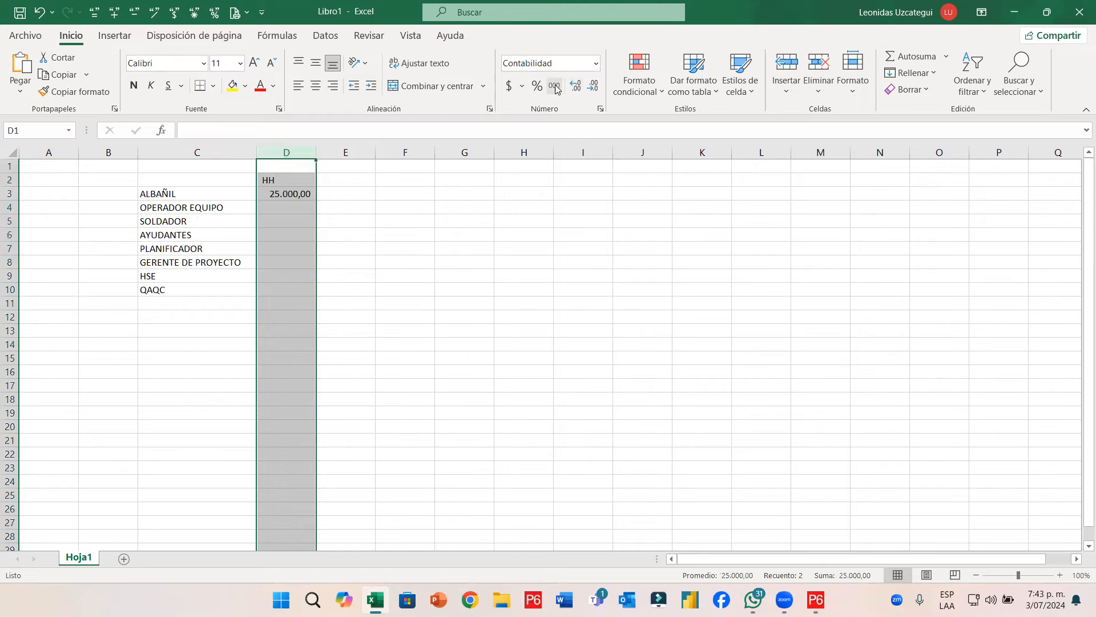
pyautogui.click(593, 86)
pyautogui.click(593, 86)
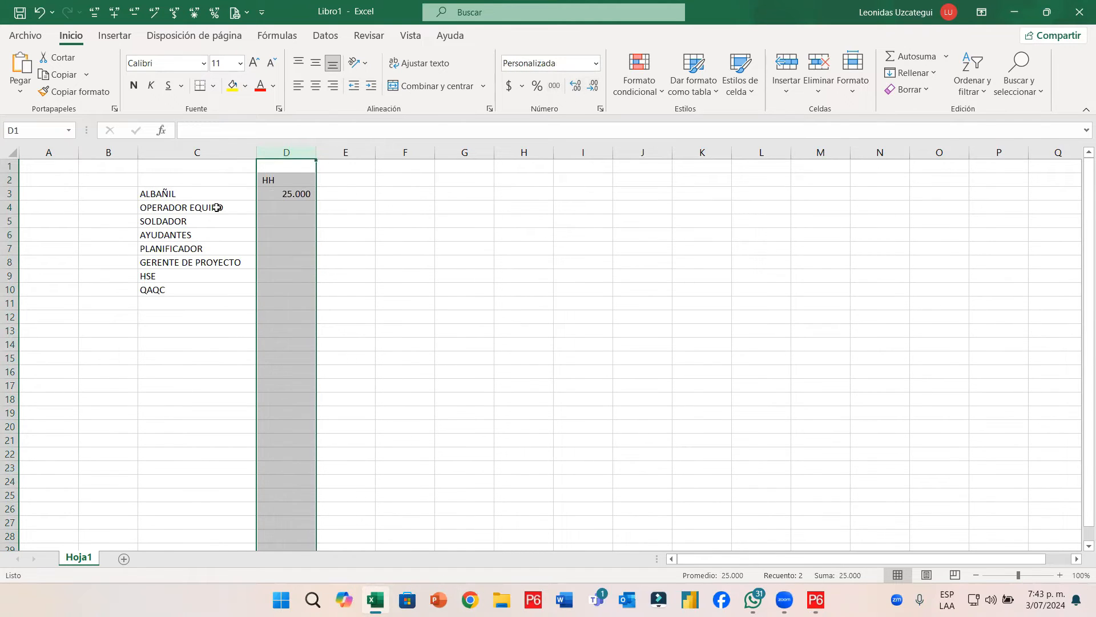
# Enter 18.000, 5.000 and 12.000 hours for OPERADOR EQUIPO, SOLDADOR and AYUDANTES
pyautogui.click(283, 207)
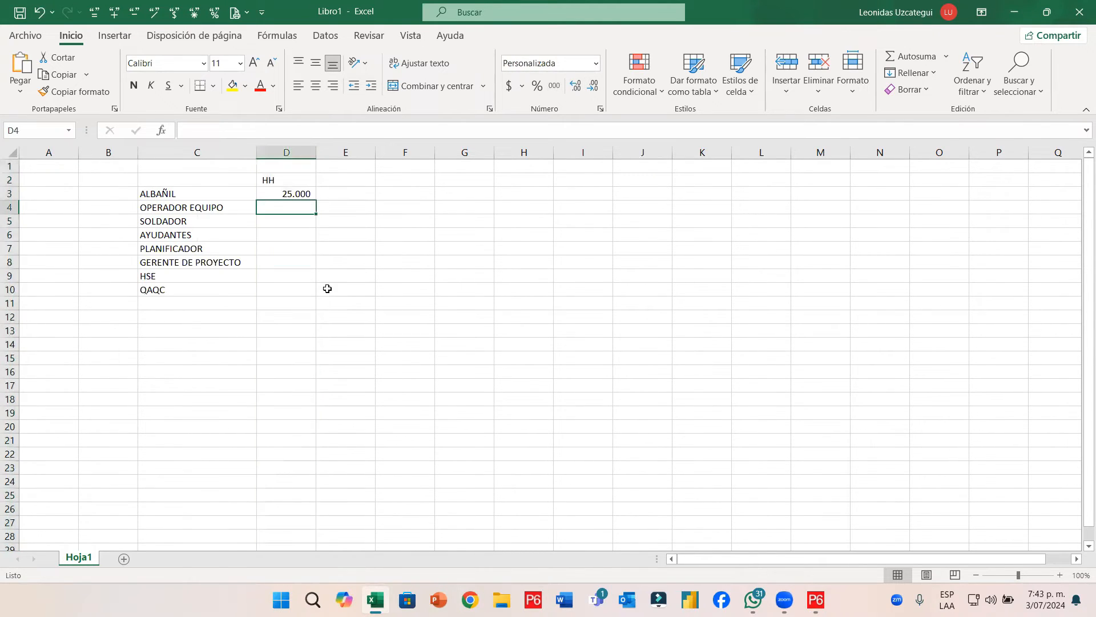
pyautogui.write('28000')
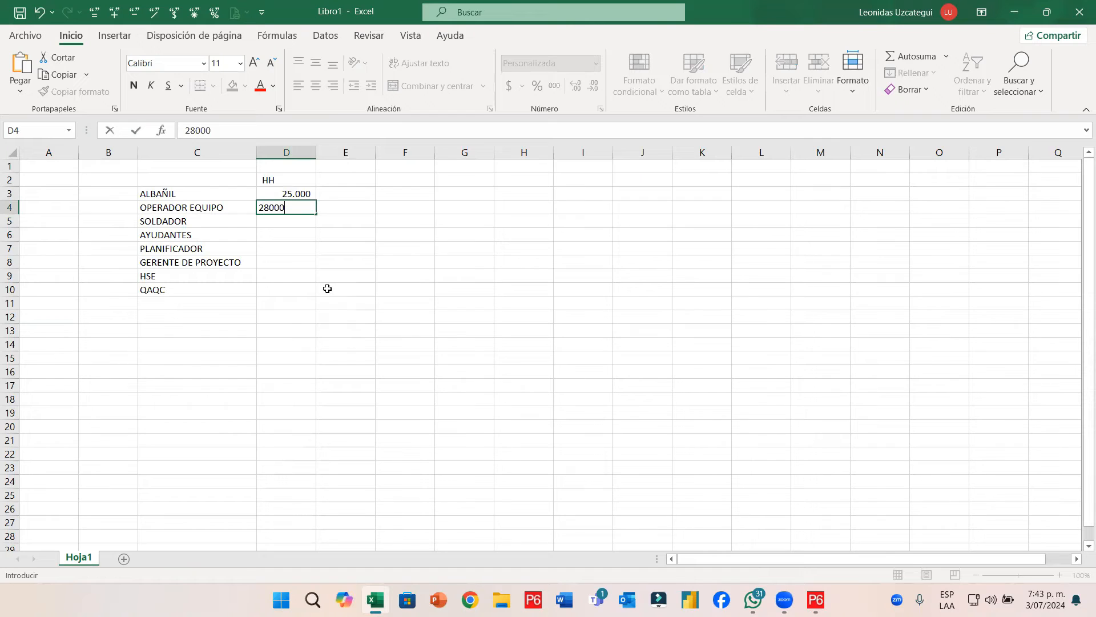
pyautogui.press('BackSpace')
pyautogui.press('BackSpace')
pyautogui.press('BackSpace')
pyautogui.press('BackSpace')
pyautogui.press('BackSpace')
pyautogui.write('18999')
pyautogui.press('BackSpace')
pyautogui.press('BackSpace')
pyautogui.press('BackSpace')
pyautogui.write('000')
pyautogui.press('Return')
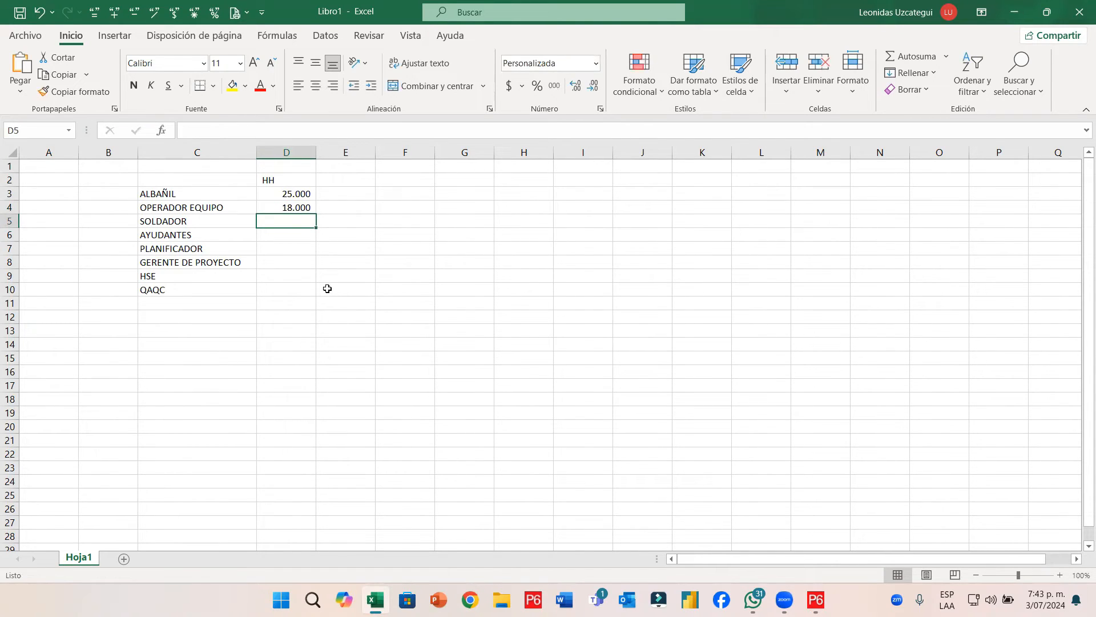
pyautogui.write('5000')
pyautogui.press('Return')
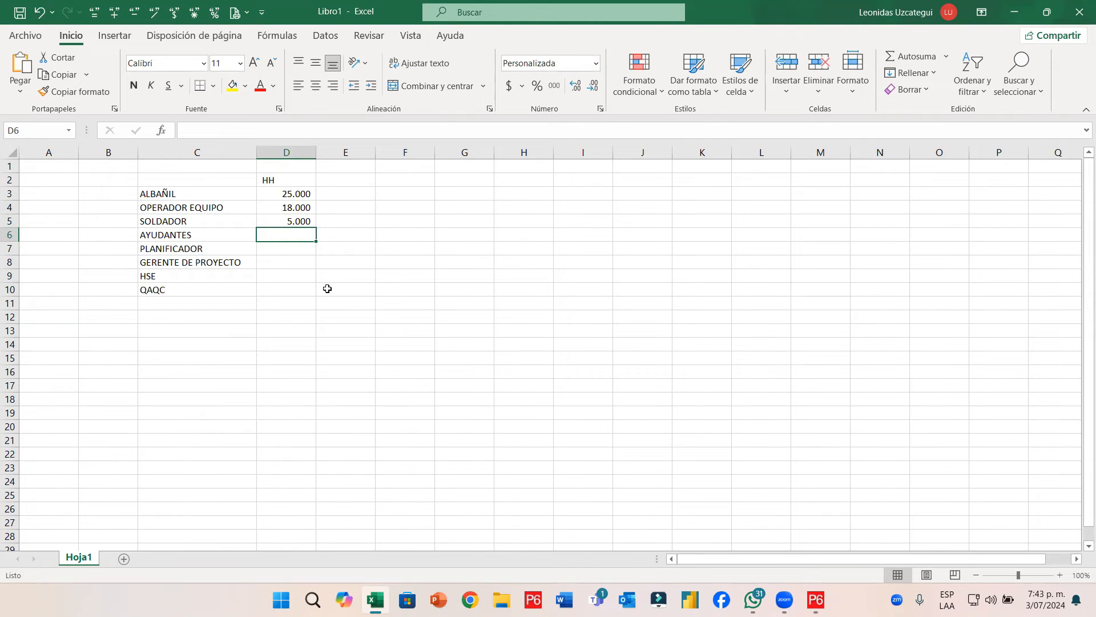
pyautogui.write('12000')
pyautogui.press('Return')
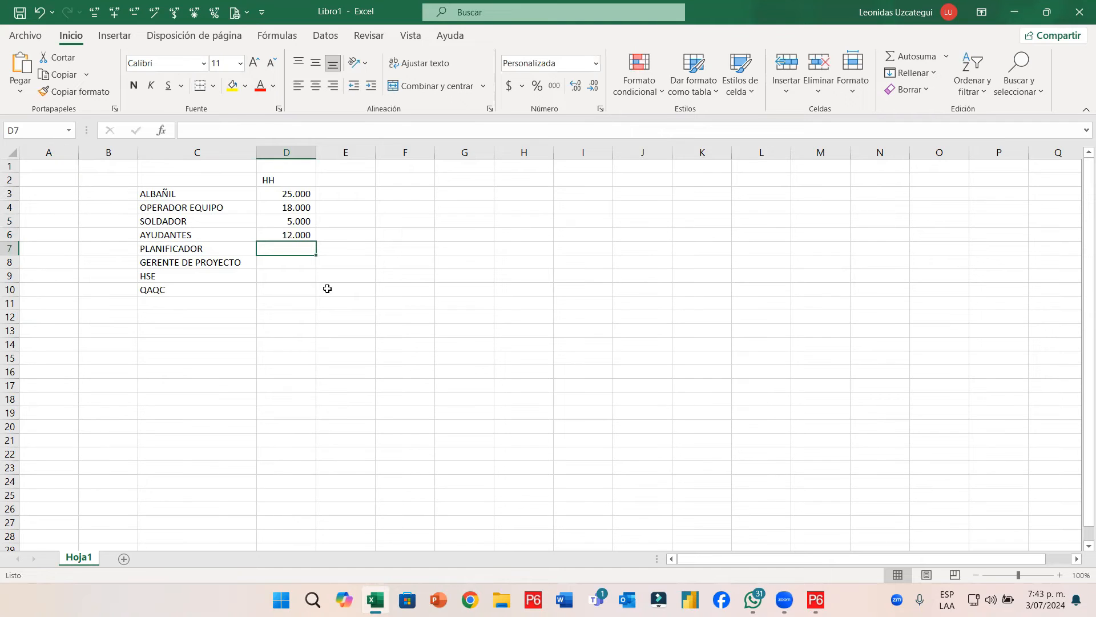
# Enter 3.500, 4.000, 5.000 and 6.500 hours for PLANIFICADOR through QAQC
pyautogui.write('3500')
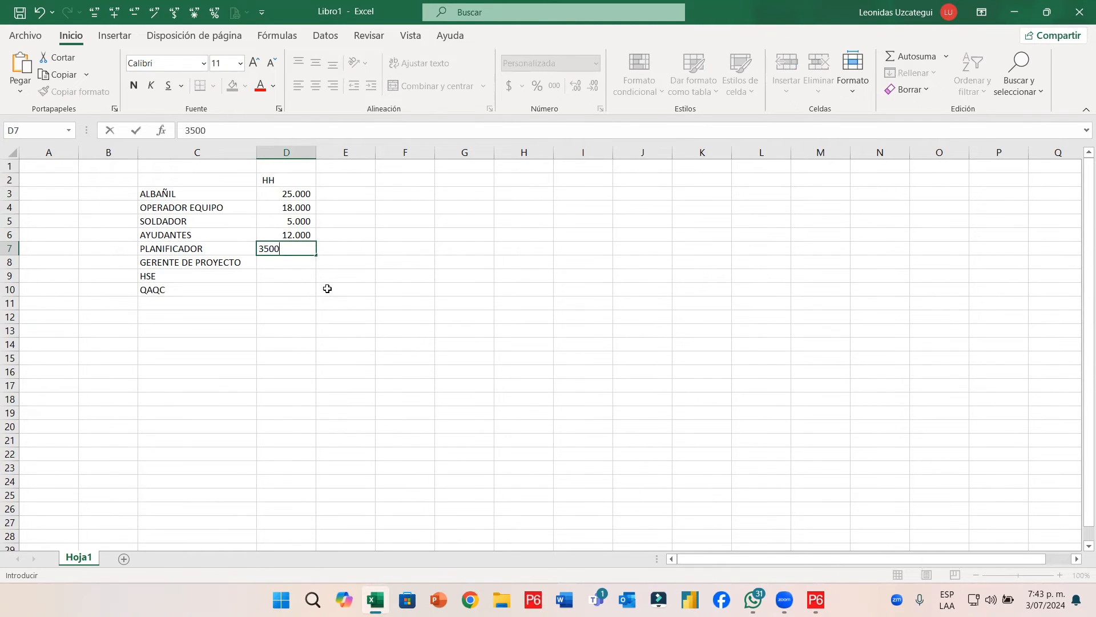
pyautogui.press('Return')
pyautogui.write('4000')
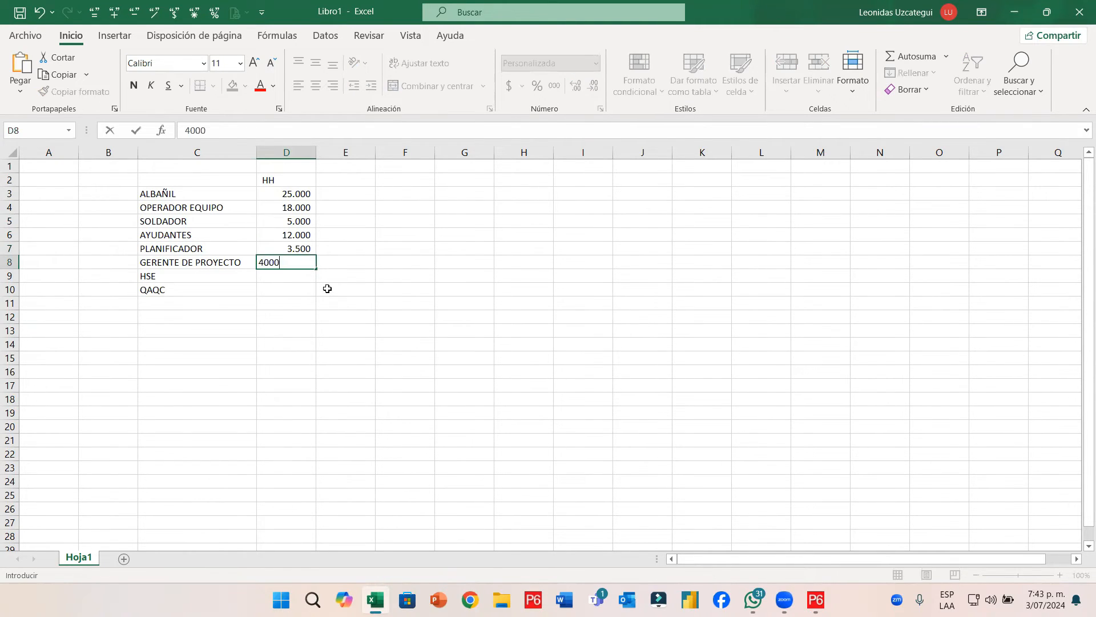
pyautogui.press('Return')
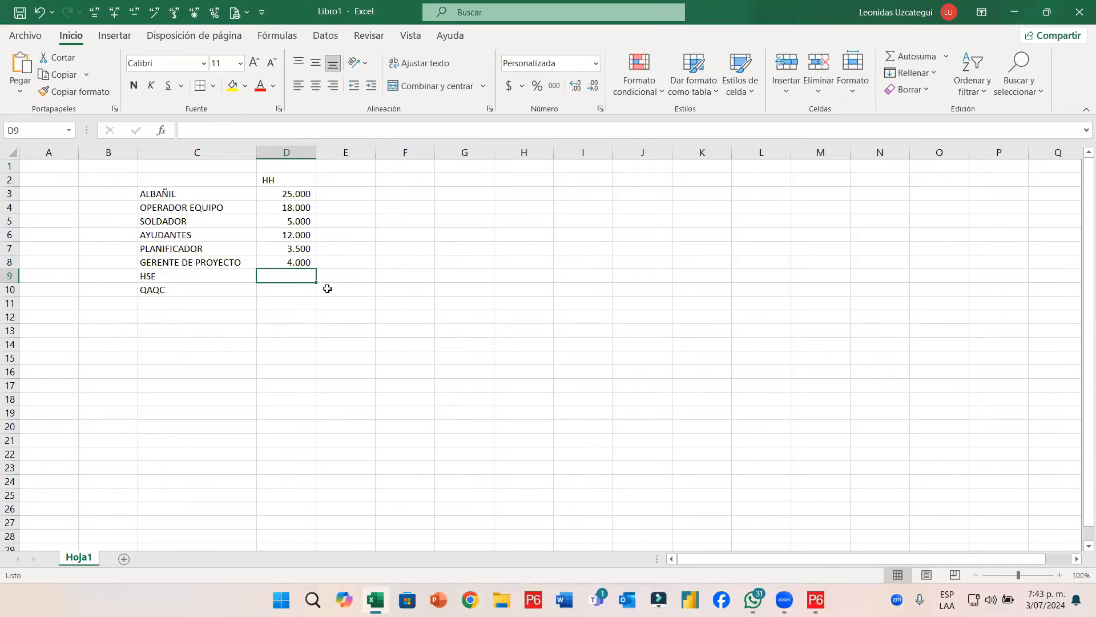
pyautogui.write('5000')
pyautogui.press('Return')
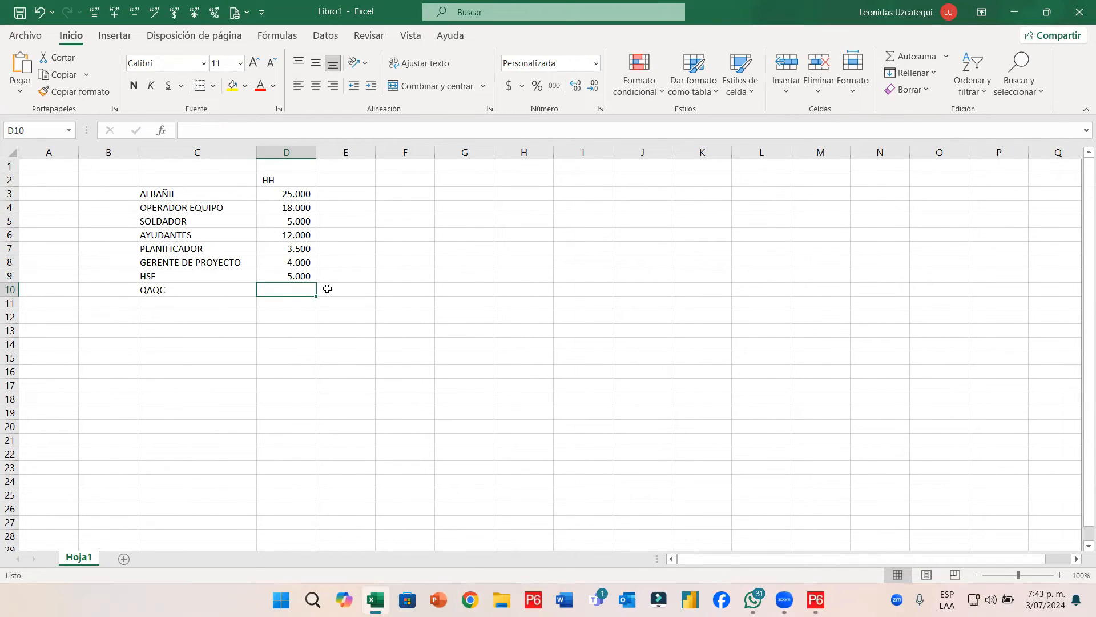
pyautogui.write('6500')
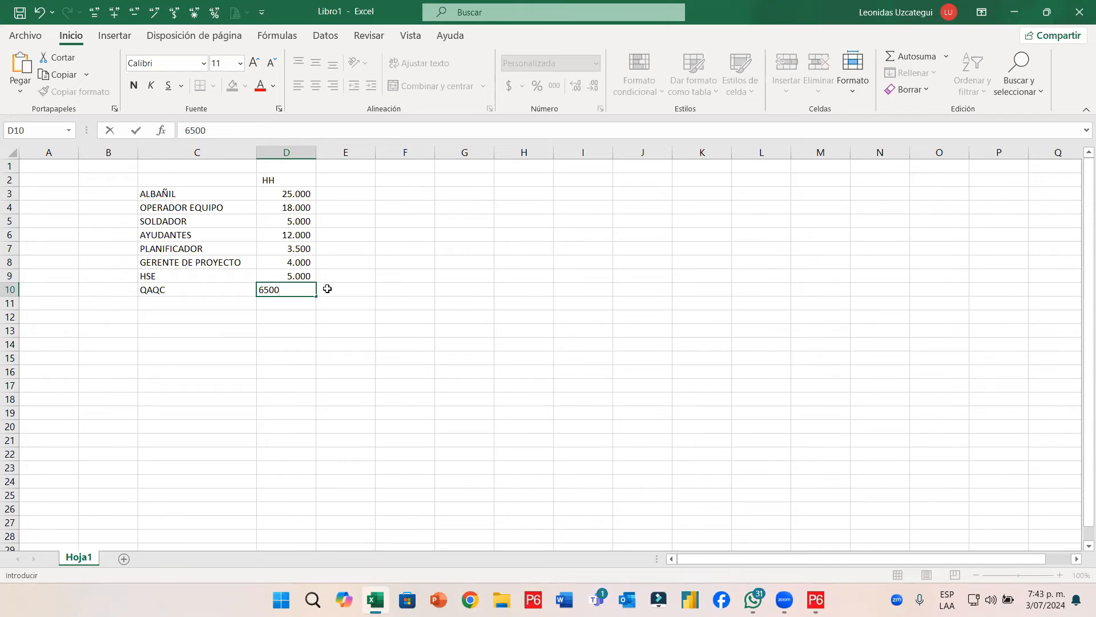
pyautogui.press('Return')
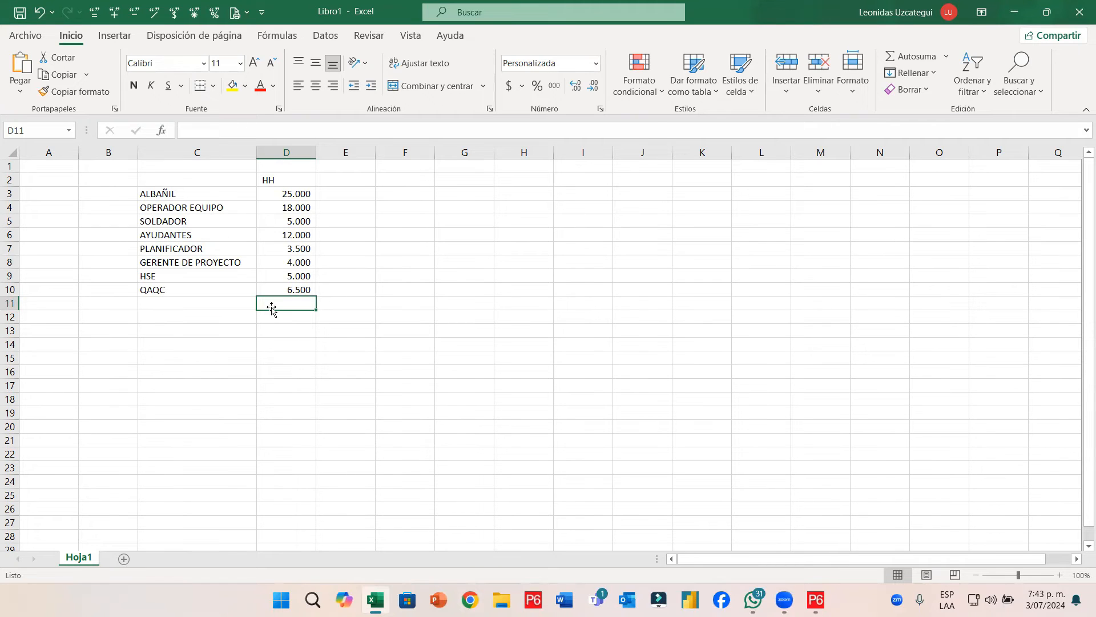
# Insert two blank rows at 8–9 and AutoSum the first five roles in D8 (63.500)
pyautogui.moveTo(10, 261); pyautogui.dragTo(10, 276)
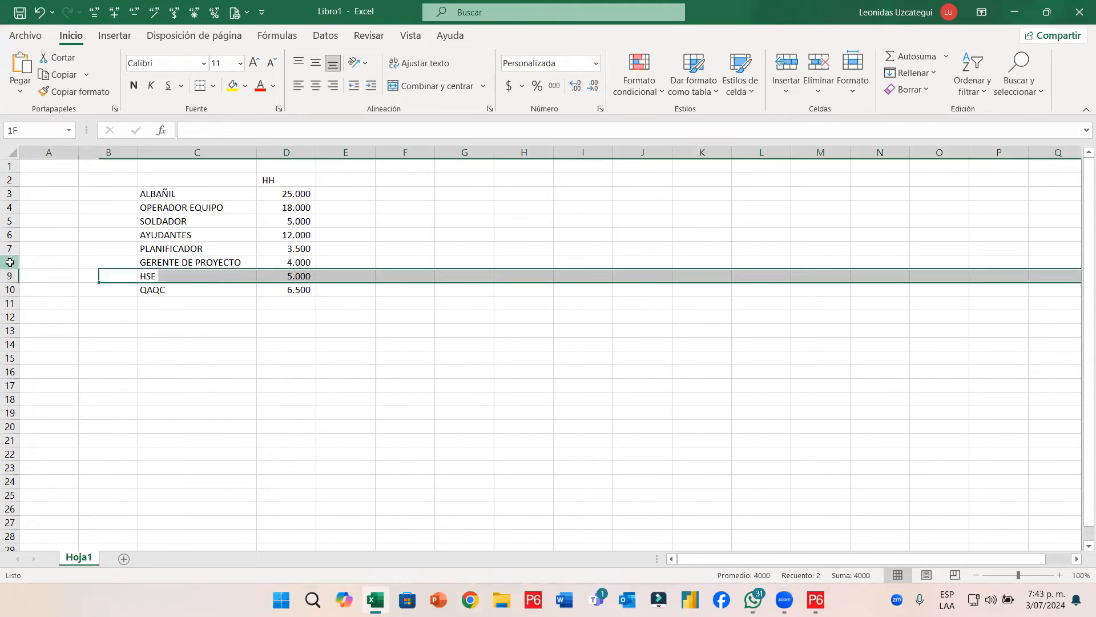
pyautogui.rightClick(11, 277)
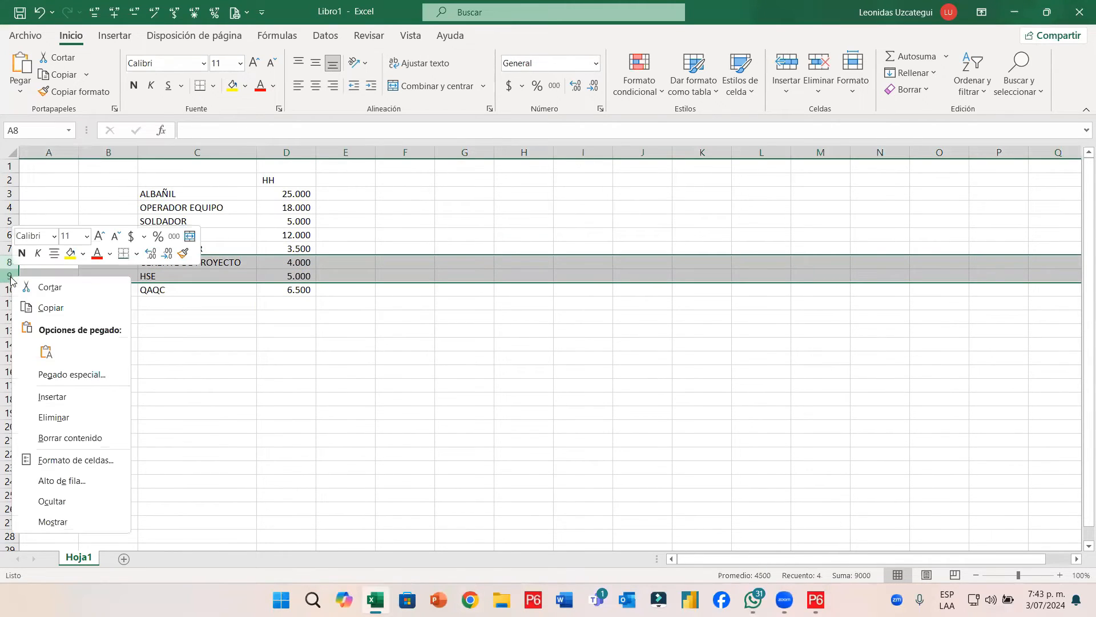
pyautogui.click(22, 403)
pyautogui.click(294, 261)
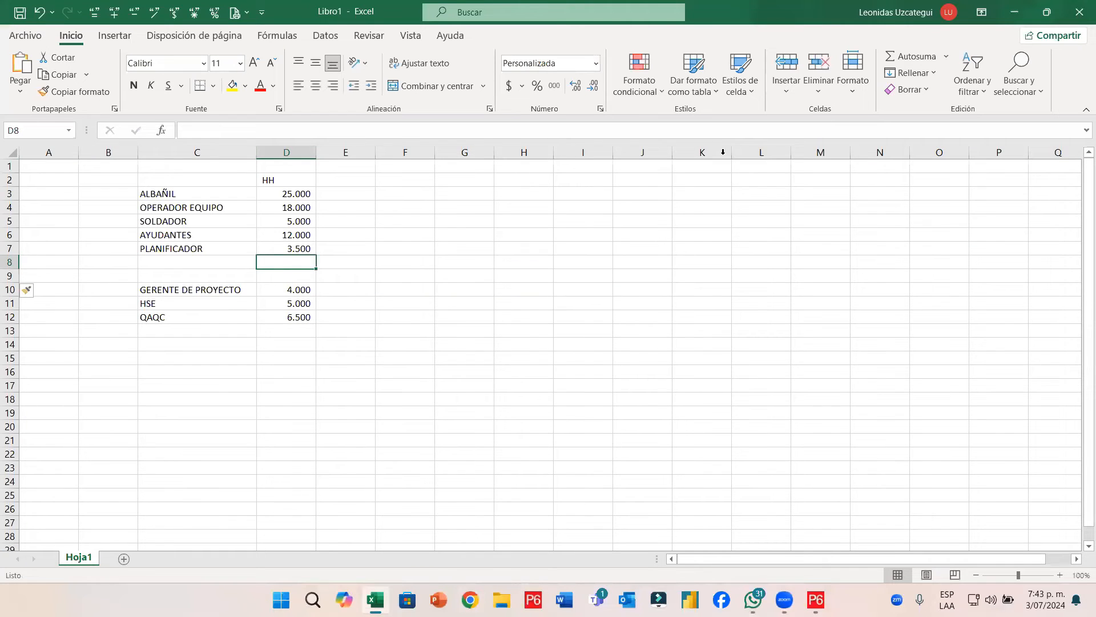
pyautogui.click(908, 51)
pyautogui.press('Return')
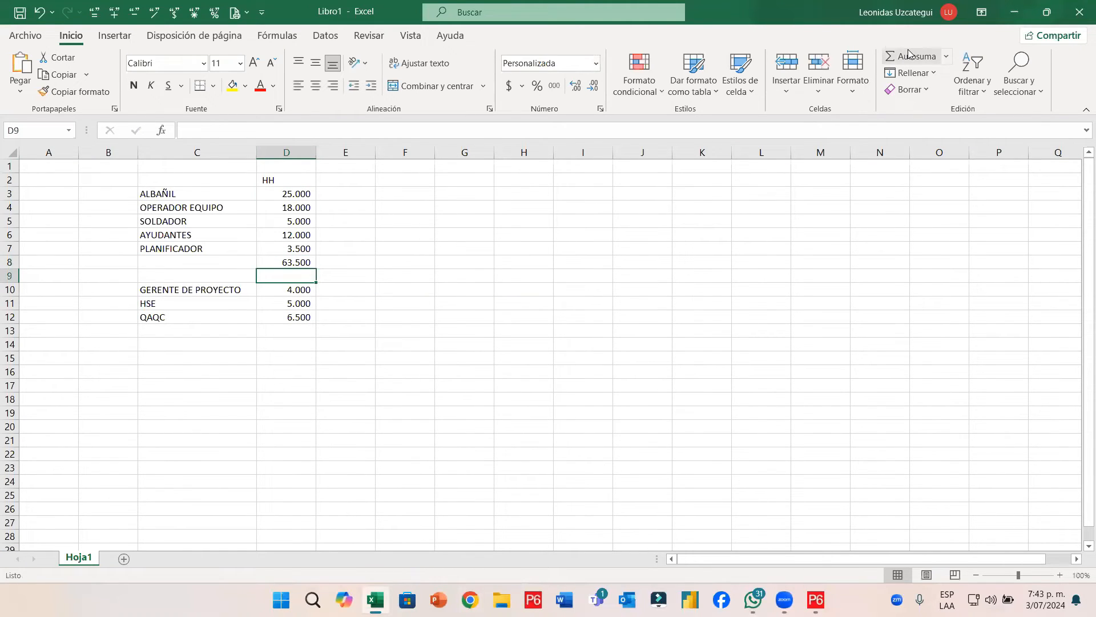
# AutoSum the last three roles in D13 (15.500) and enter grand total =+D13+D8 in D15 (79.000)
pyautogui.click(289, 331)
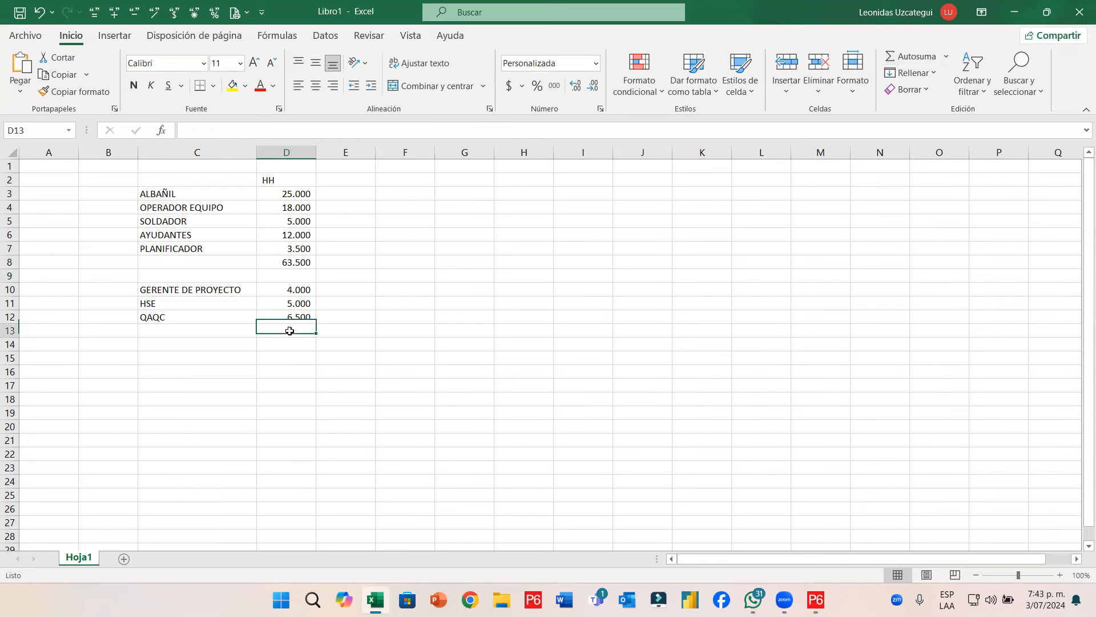
pyautogui.click(905, 57)
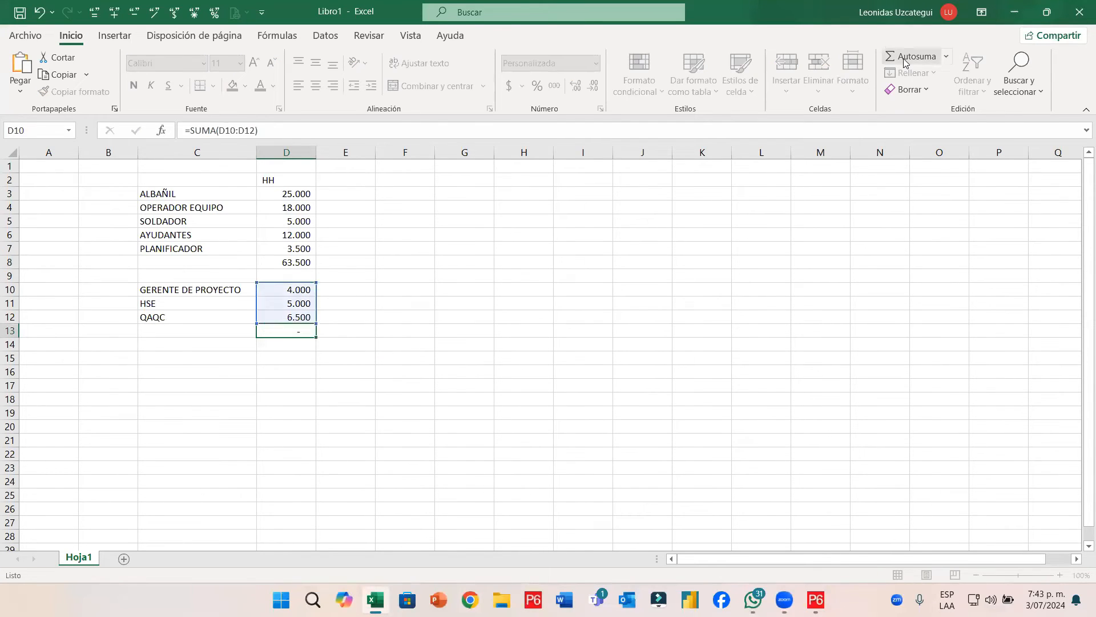
pyautogui.press('Return')
pyautogui.press('Down')
pyautogui.write('+')
pyautogui.press('Up')
pyautogui.press('Up')
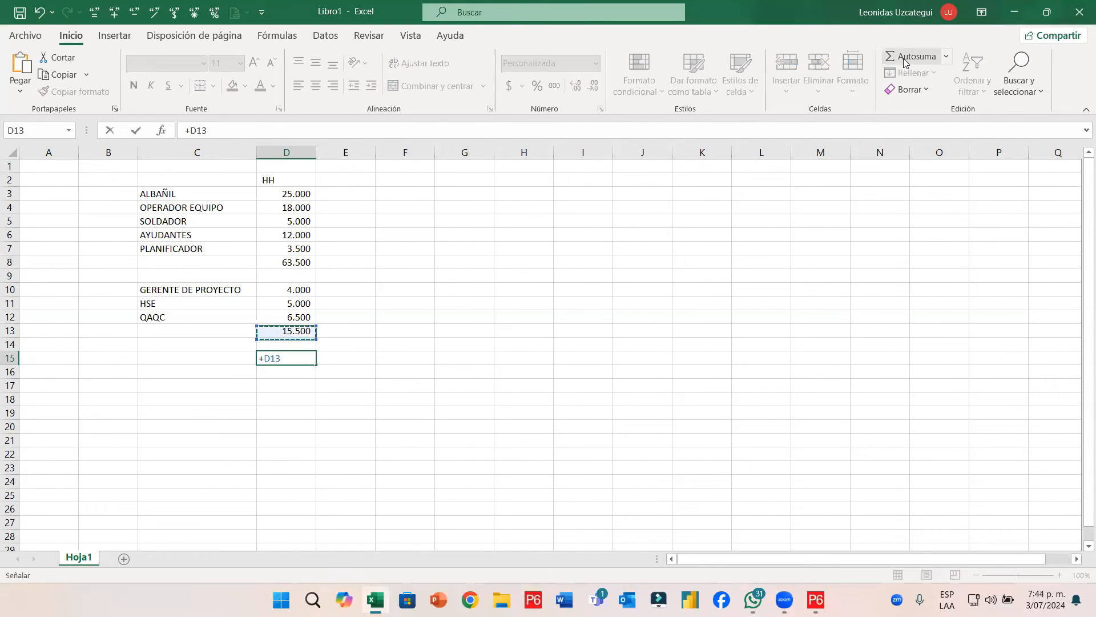
pyautogui.write('+')
pyautogui.press('Up')
pyautogui.press('Up')
pyautogui.press('Up')
pyautogui.press('Up')
pyautogui.press('Up')
pyautogui.press('Up')
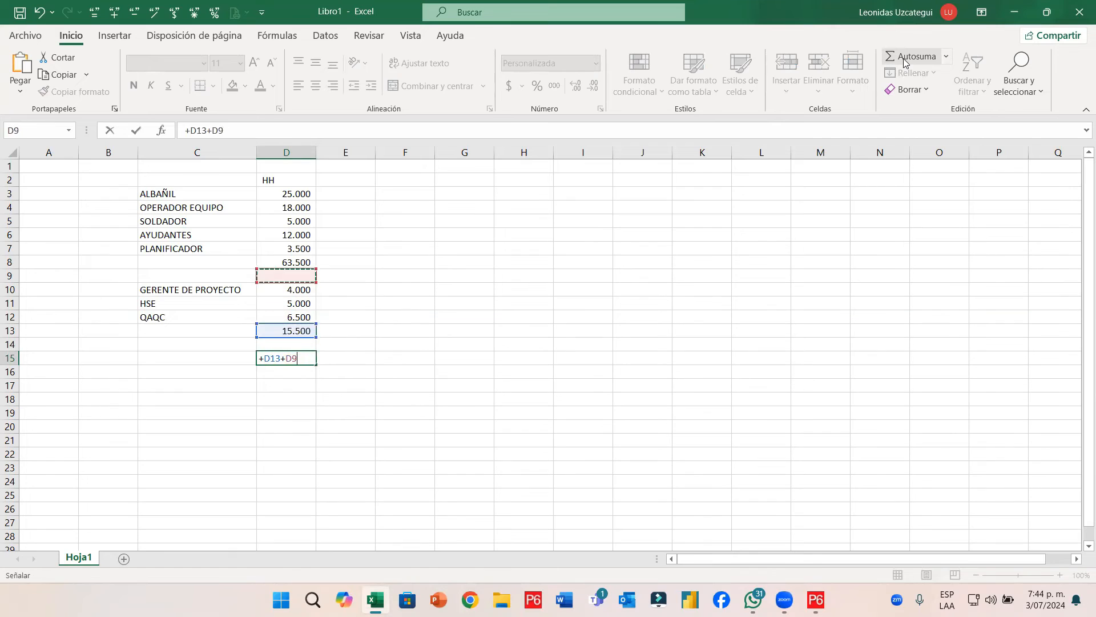
pyautogui.press('Return')
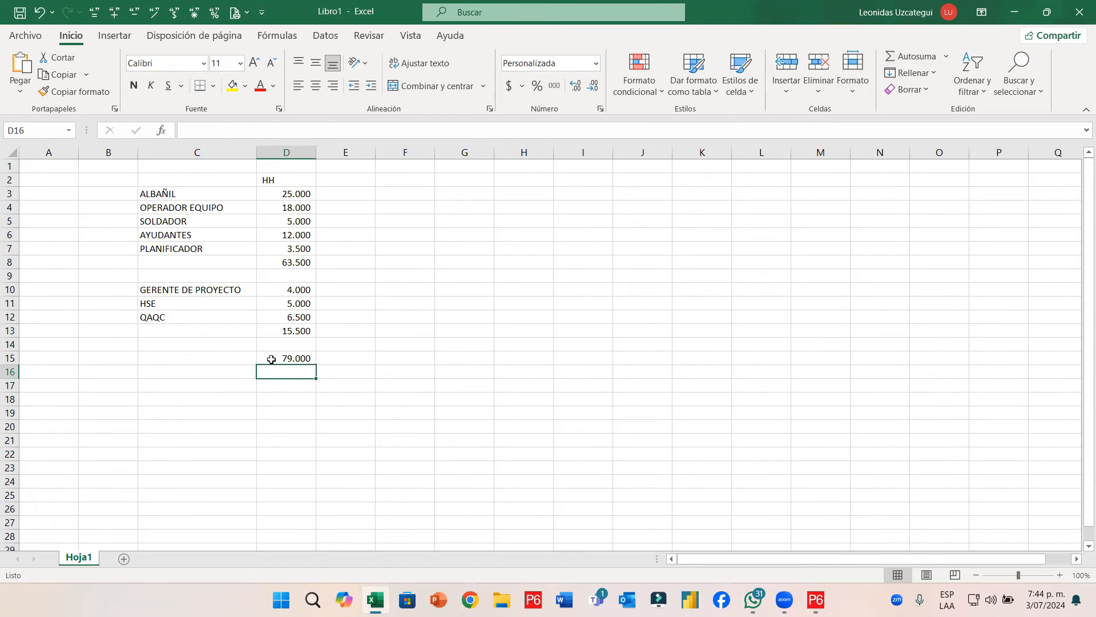
# Check the D10:D13 sum and review the grand total formula without changing it
pyautogui.moveTo(291, 290); pyautogui.dragTo(288, 329)
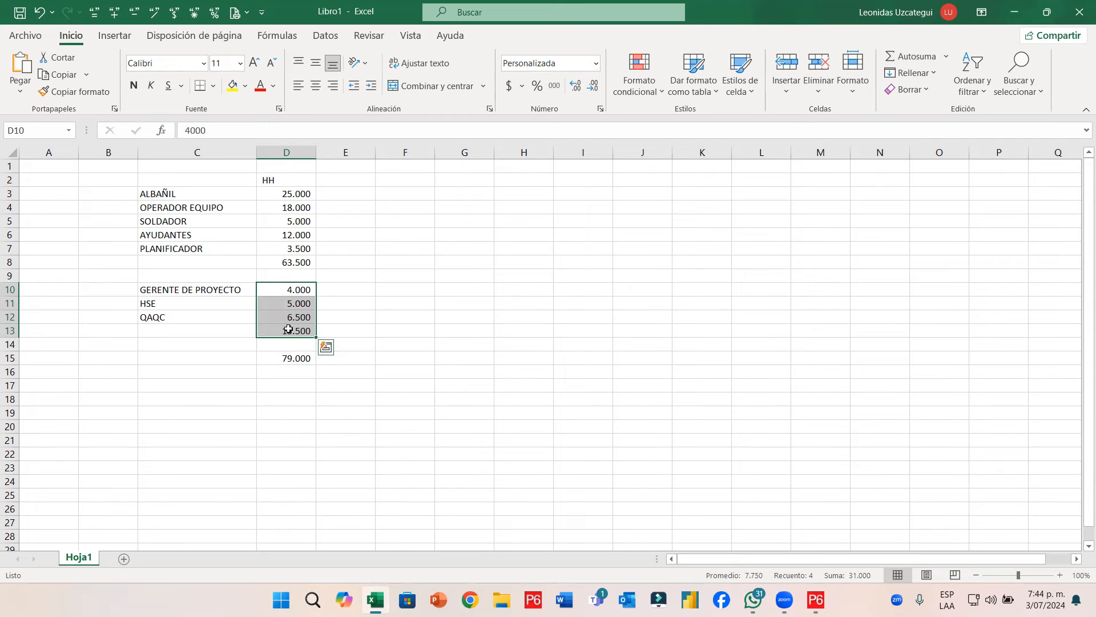
pyautogui.doubleClick(292, 358)
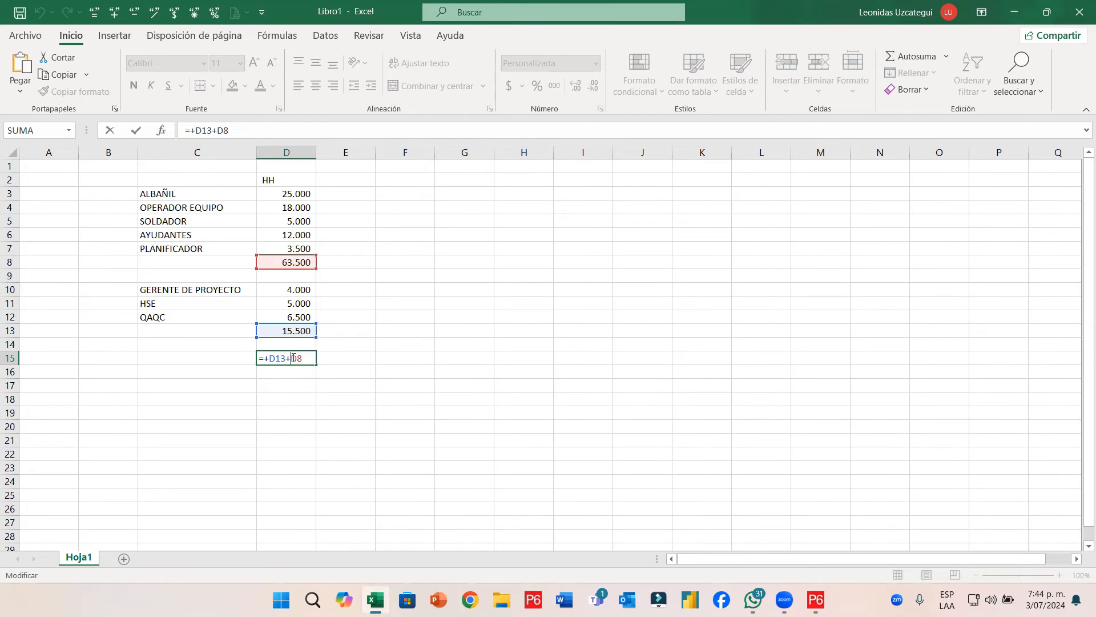
pyautogui.press('Escape')
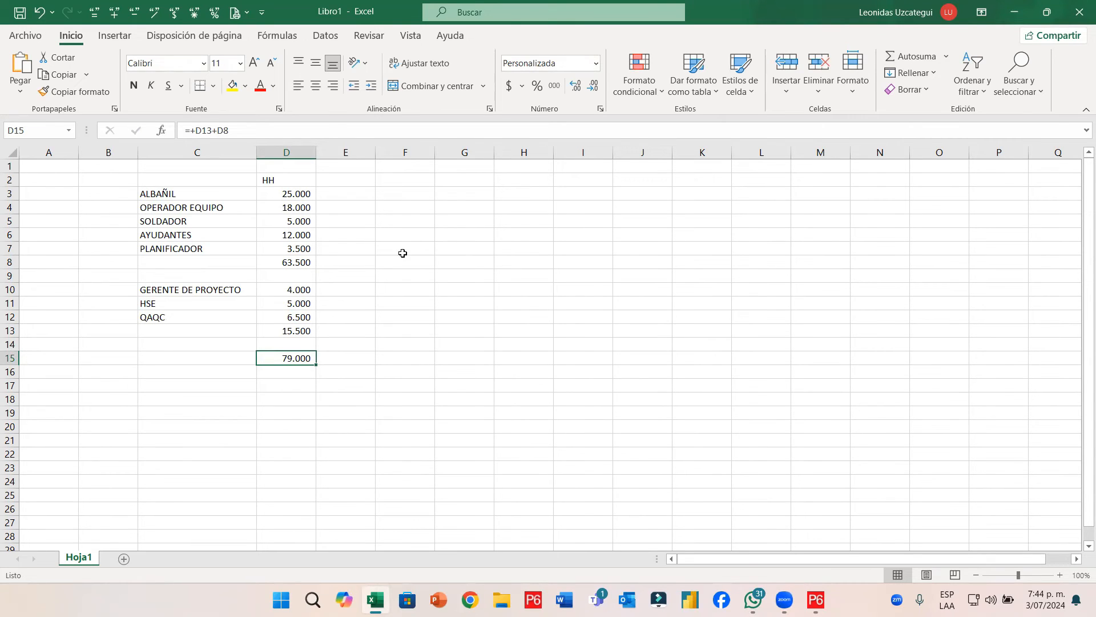
pyautogui.click(474, 225)
pyautogui.click(343, 193)
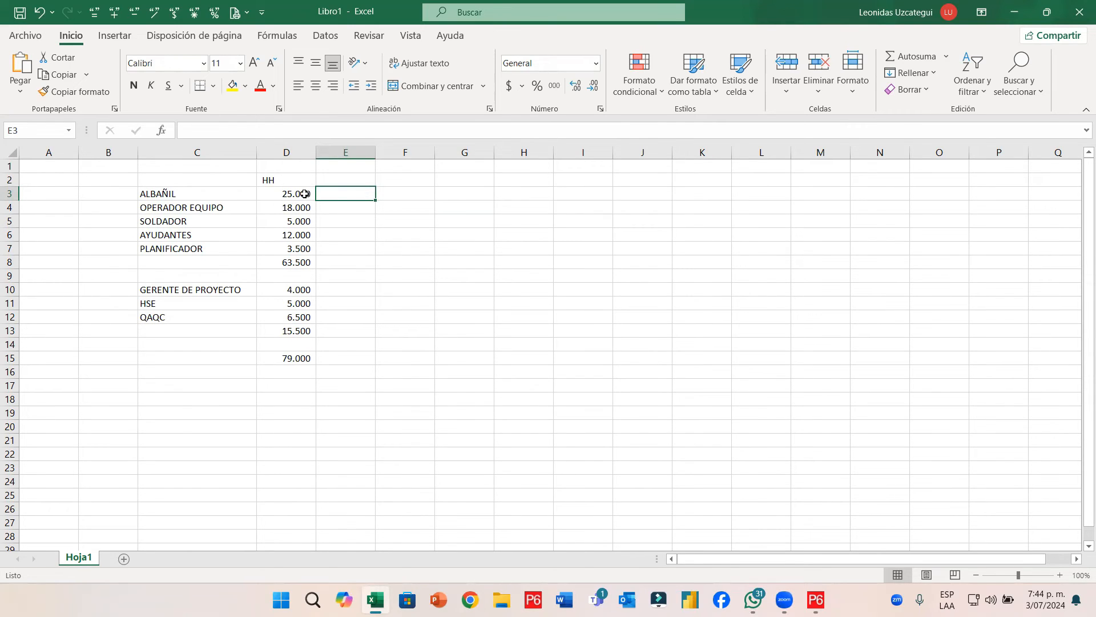
# Enter a 33% factor in E8 and compute 33% of the 63.500 subtotal in F8 (20.955)
pyautogui.click(363, 263)
pyautogui.write('33%')
pyautogui.press('Return')
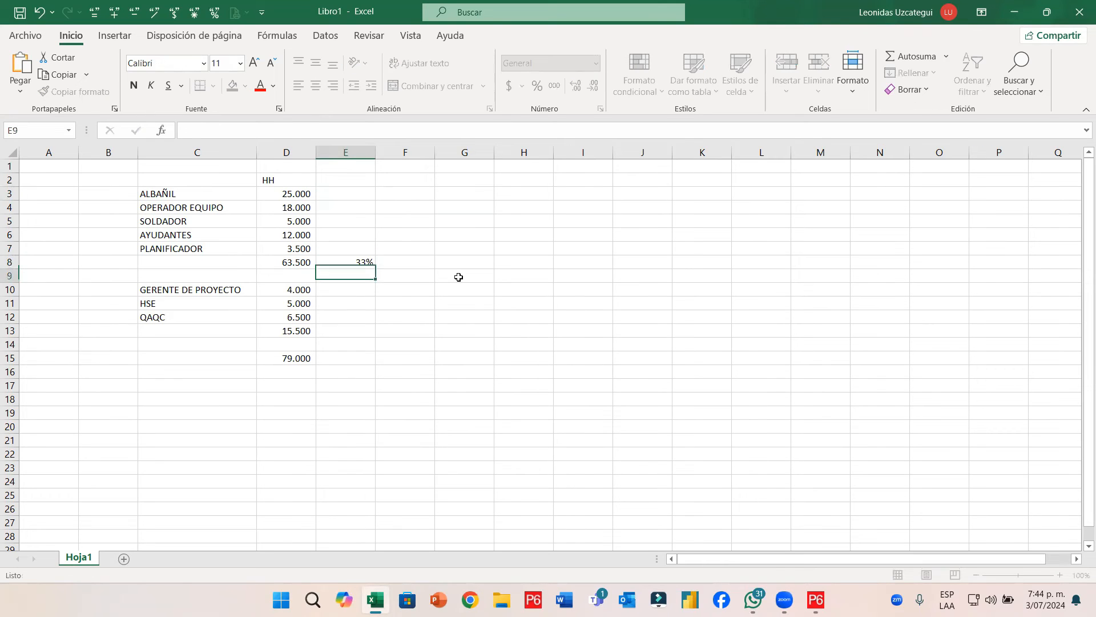
pyautogui.press('Right')
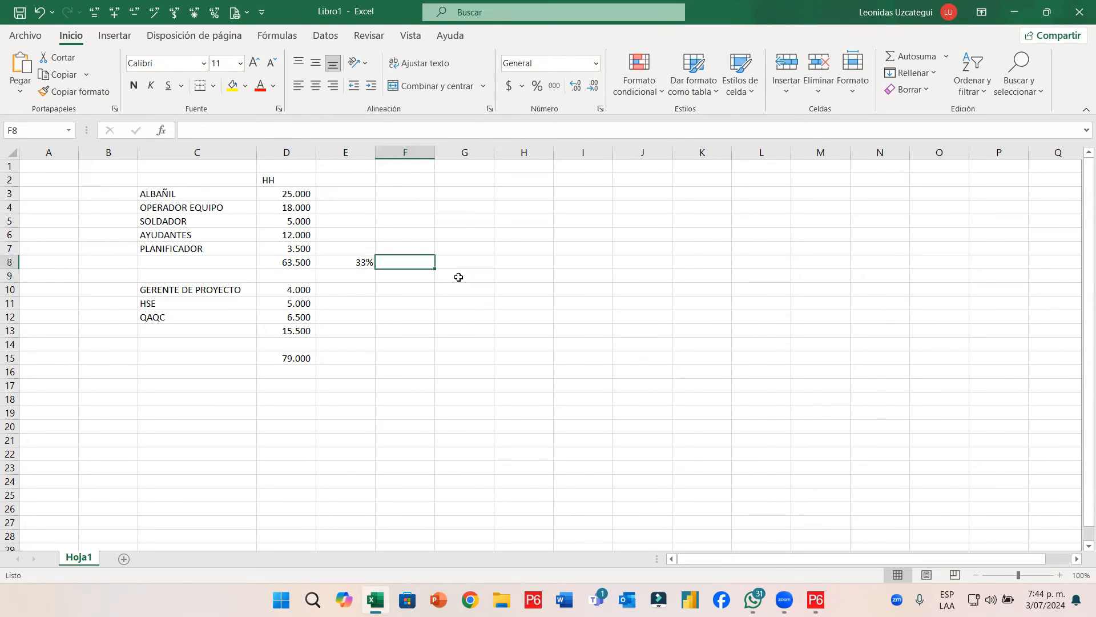
pyautogui.write('+')
pyautogui.press('Left')
pyautogui.write('*')
pyautogui.press('Left')
pyautogui.press('Left')
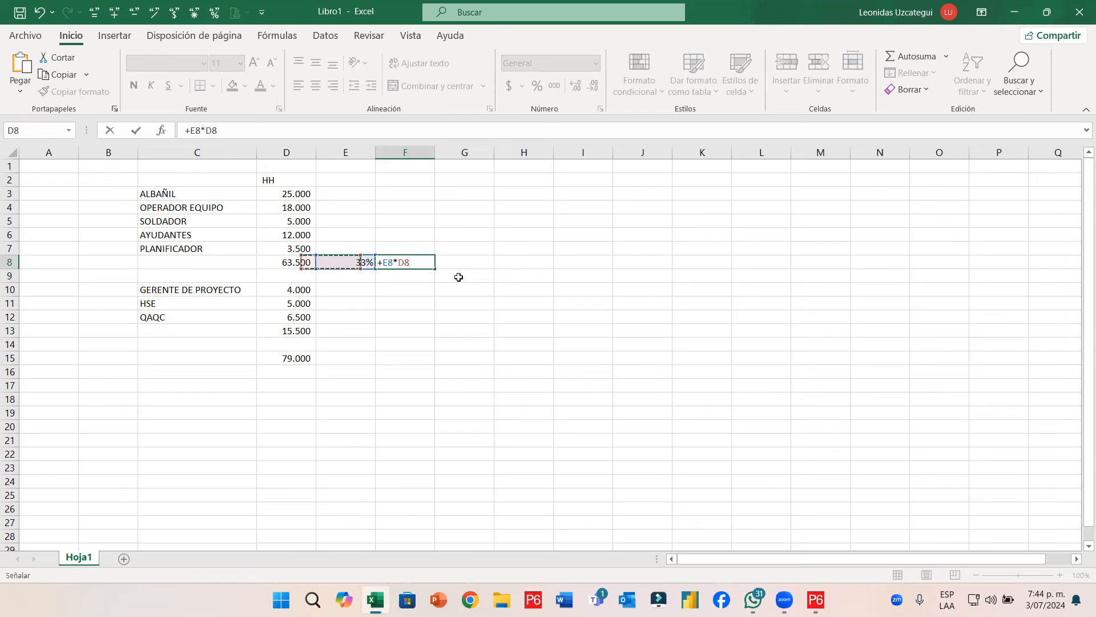
pyautogui.press('Return')
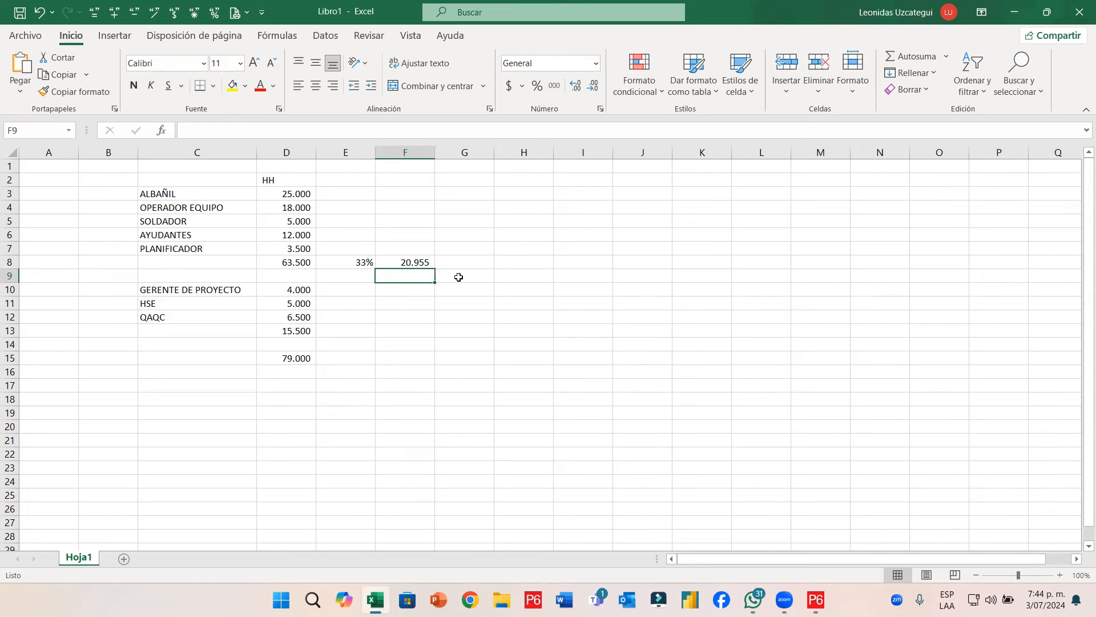
# Copy E8:F8 into row 15, giving 26.070 beside the 79.000 grand total
pyautogui.press('Up')
pyautogui.press('Left')
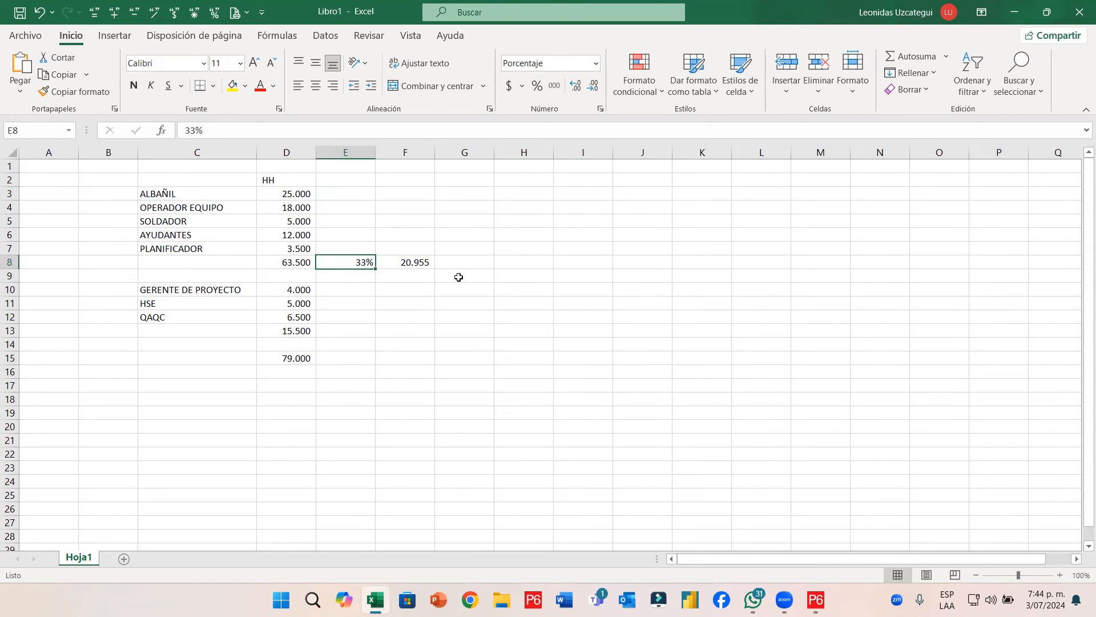
pyautogui.hotkey('shift', 'Right')
pyautogui.hotkey('ctrl', 'c')
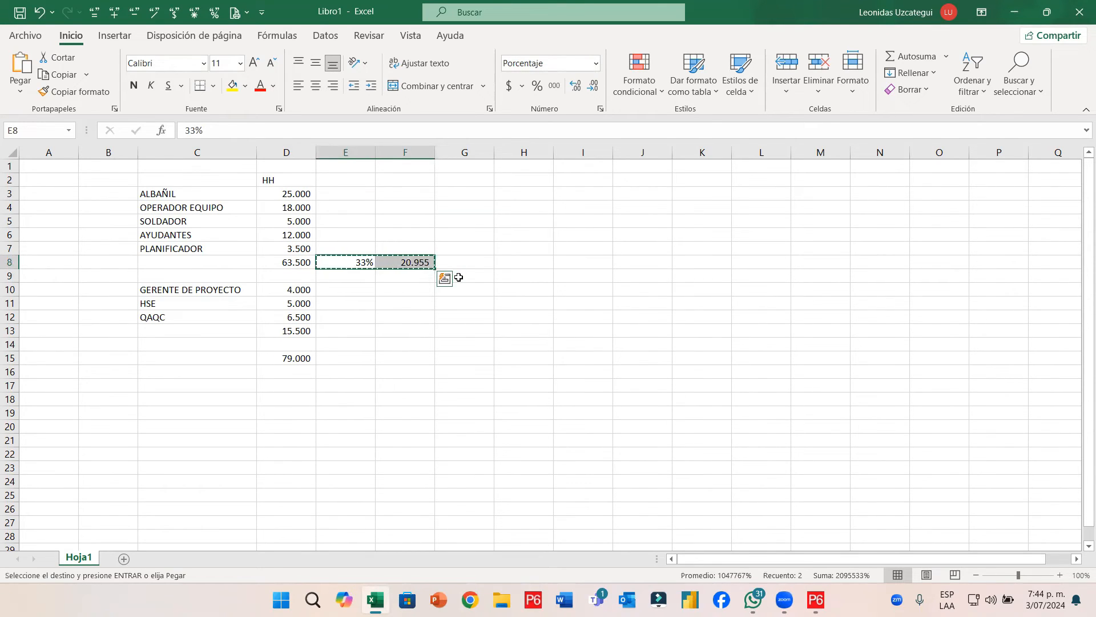
pyautogui.press('Down')
pyautogui.press('Down')
pyautogui.press('Down')
pyautogui.press('Down')
pyautogui.press('Down')
pyautogui.press('Down')
pyautogui.press('Down')
pyautogui.press('Down')
pyautogui.press('Up')
pyautogui.press('Return')
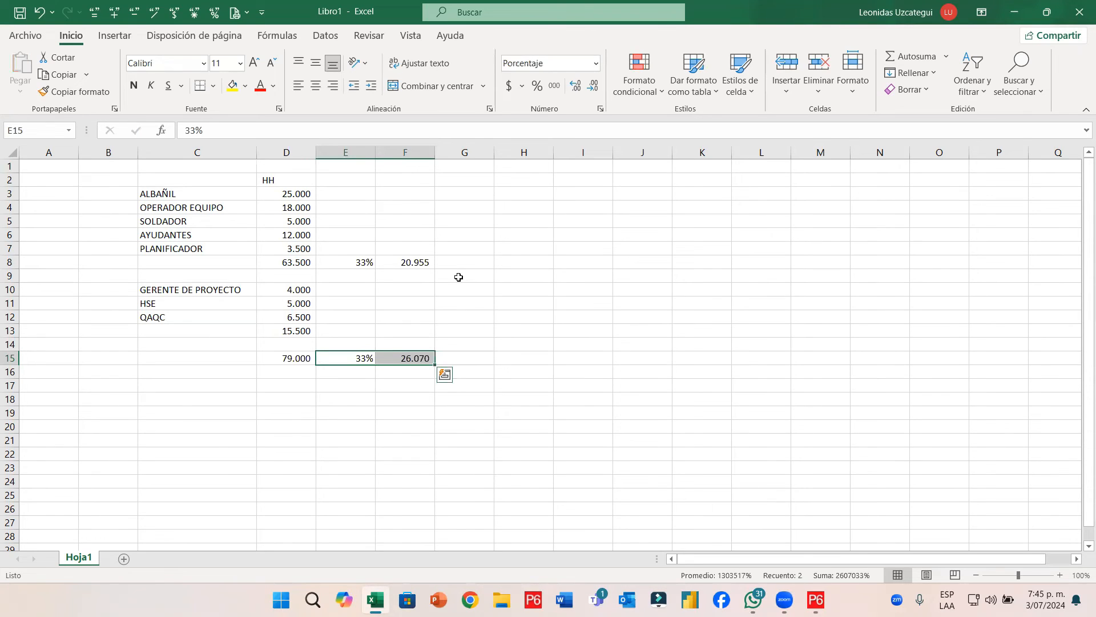
# Review the GERENTE DE PROYECTO, HSE and QAQC labels and the second staff group's hours
pyautogui.click(152, 291)
pyautogui.moveTo(267, 294); pyautogui.dragTo(287, 329)
pyautogui.click(155, 292)
pyautogui.click(159, 304)
pyautogui.click(157, 319)
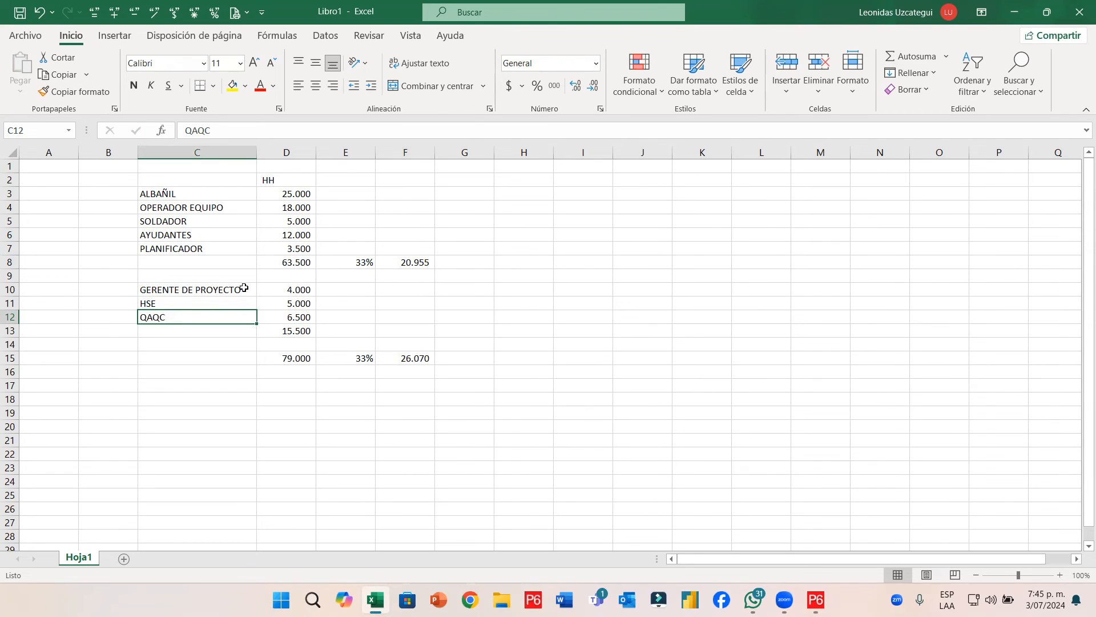
pyautogui.press('Return')
pyautogui.click(197, 402)
# Check the sums of the first four HH values and the second group's hours, then return to Primavera P6
pyautogui.moveTo(293, 195); pyautogui.dragTo(295, 235)
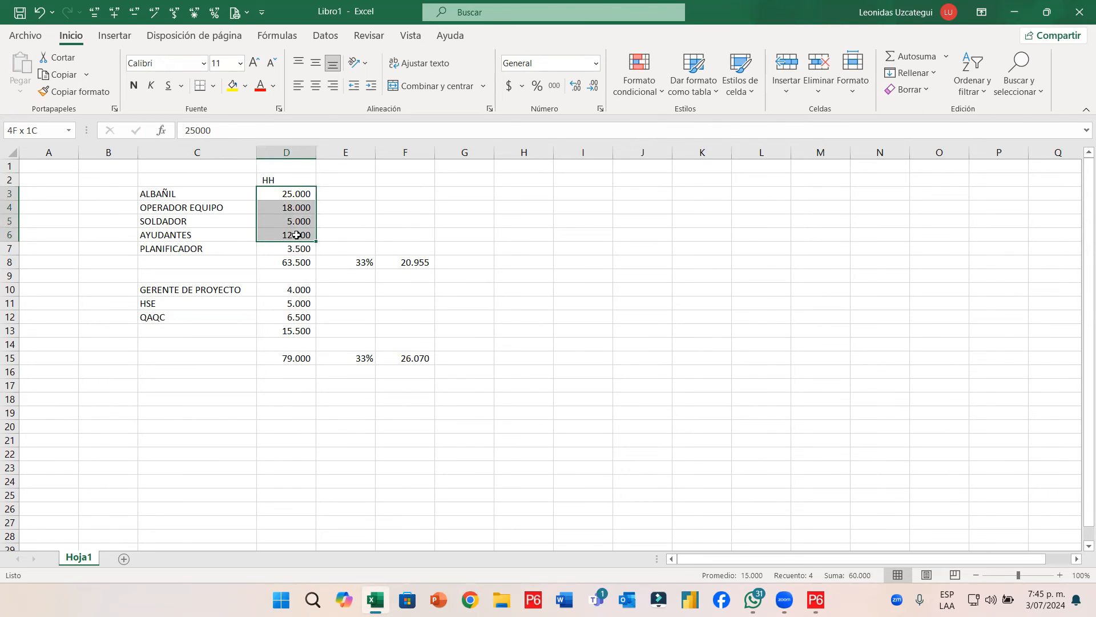
pyautogui.click(272, 327)
pyautogui.click(297, 220)
pyautogui.click(300, 305)
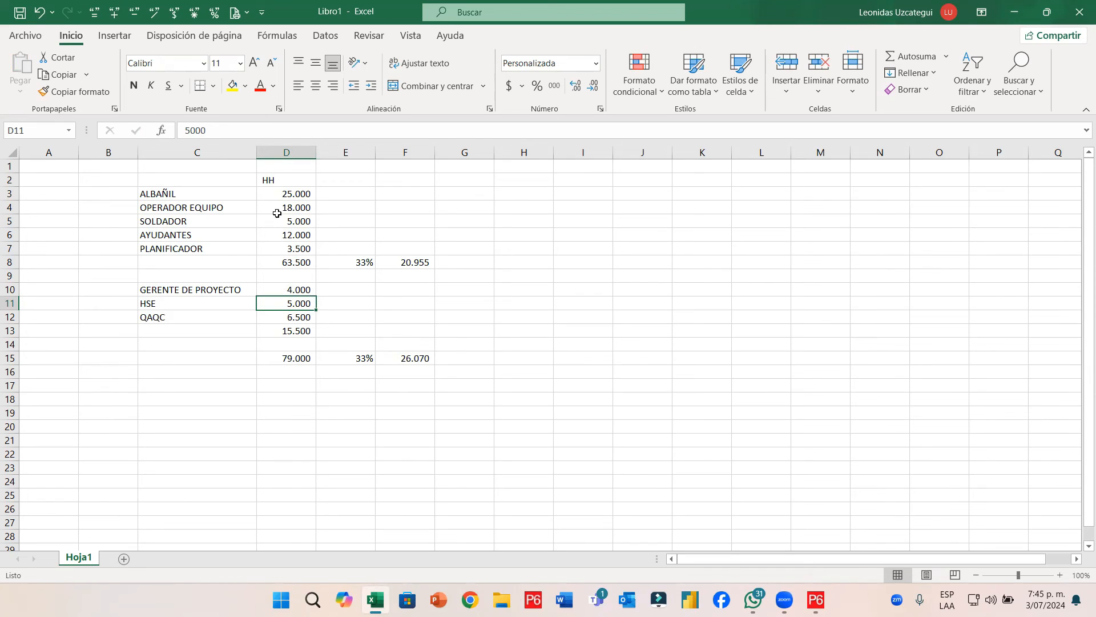
pyautogui.moveTo(291, 290); pyautogui.dragTo(291, 319)
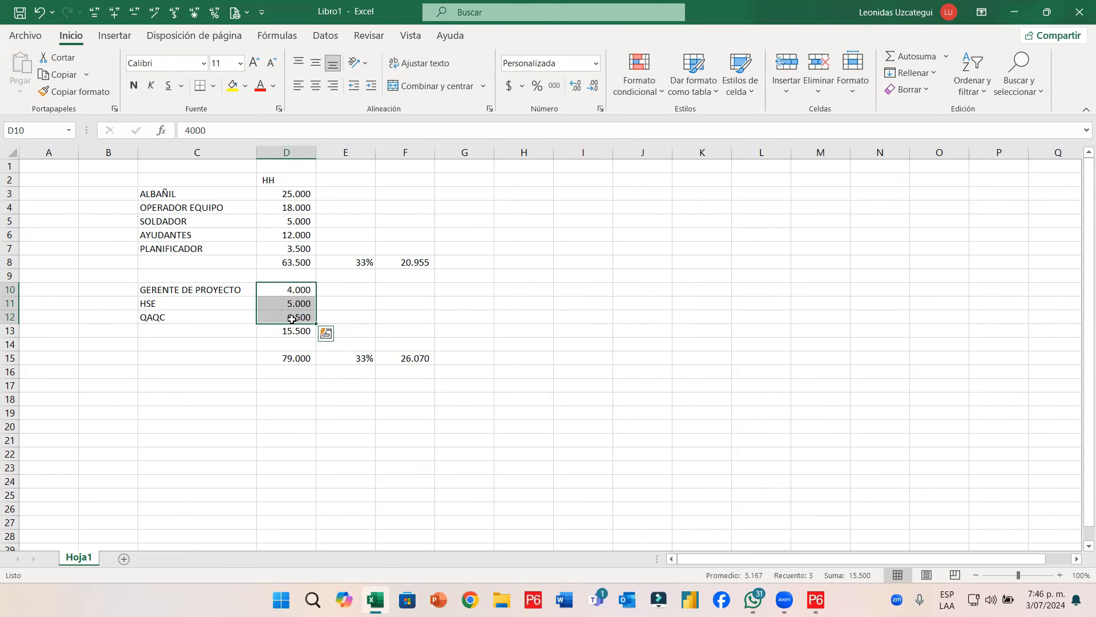
pyautogui.click(816, 600)
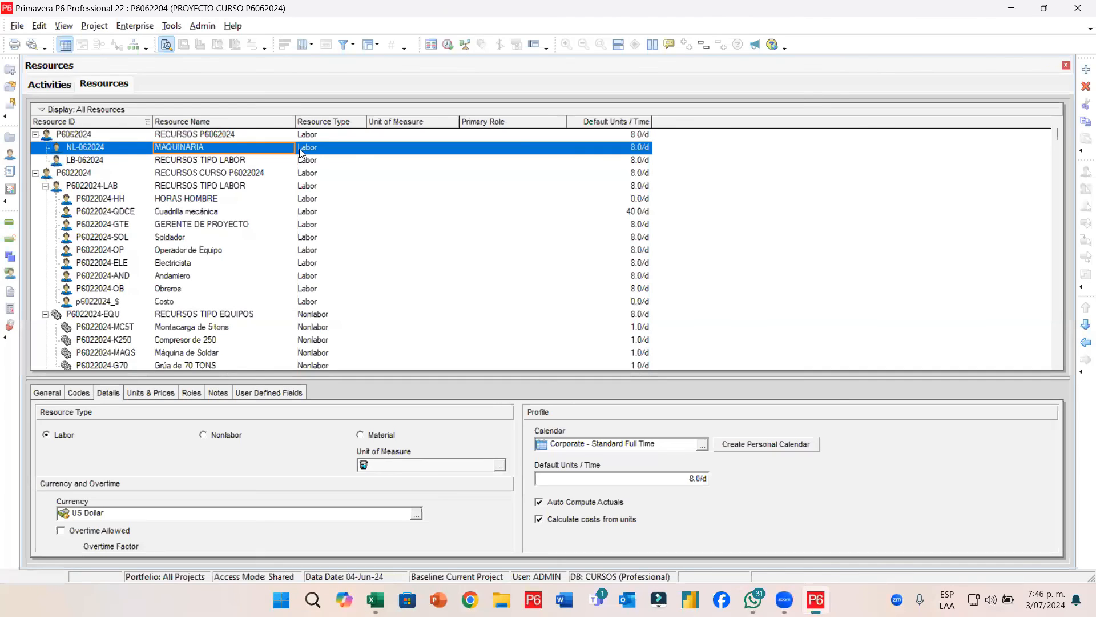
# Add a new resource one level up and change MAQUINARIA's resource type to Nonlabor
pyautogui.click(1086, 69)
pyautogui.click(1082, 343)
pyautogui.click(332, 147)
pyautogui.click(332, 148)
pyautogui.click(329, 180)
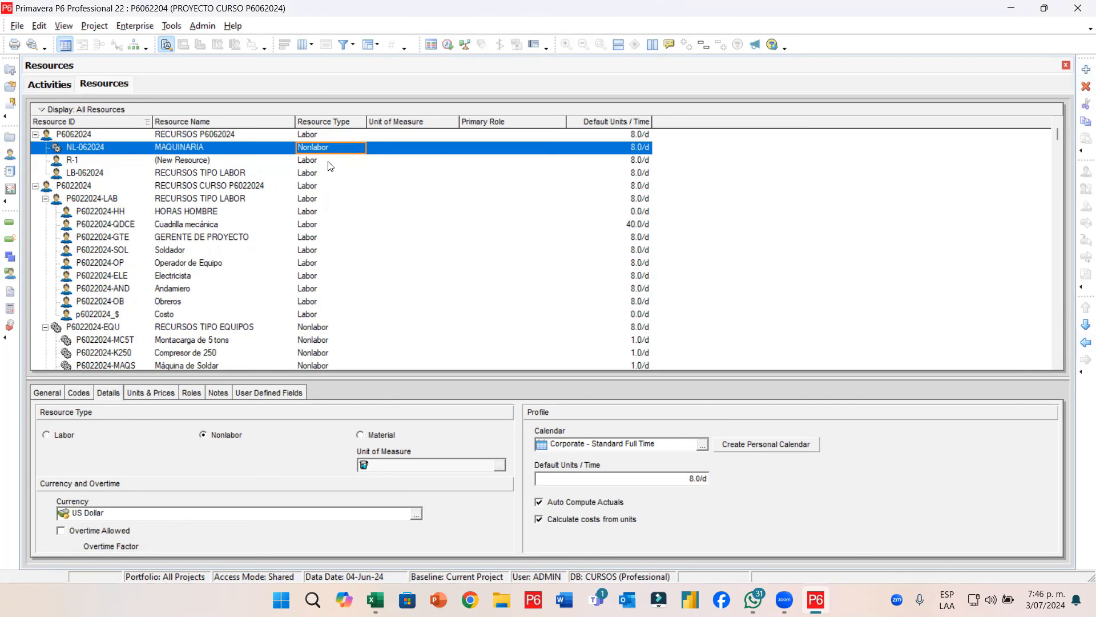
# Give the new resource ID ST-062204 and the name PERSONAL INDIRECTO
pyautogui.click(112, 162)
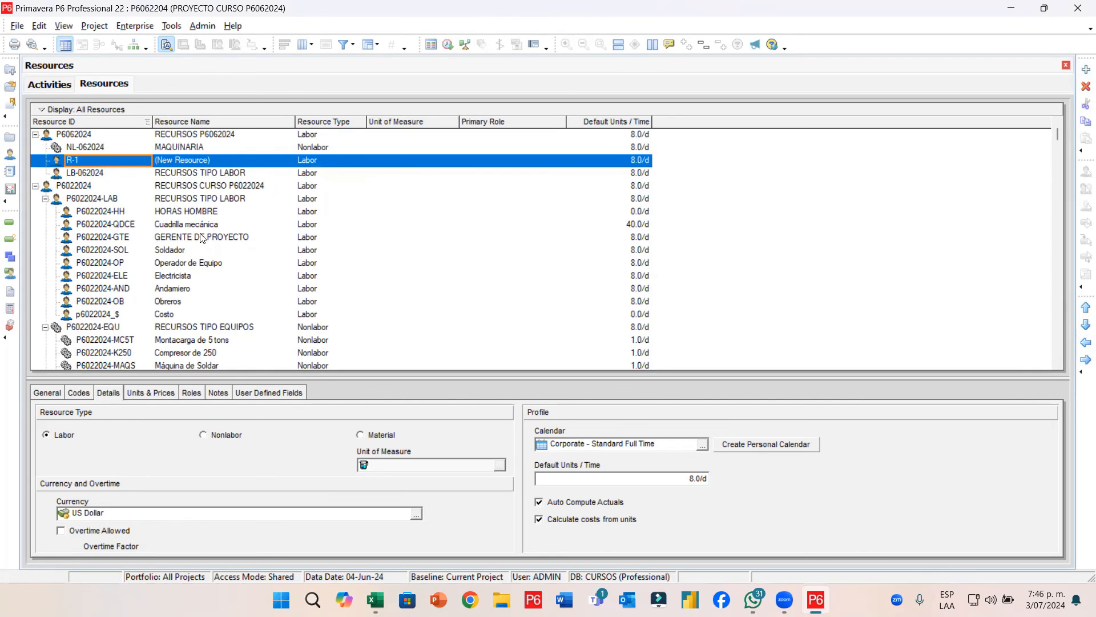
pyautogui.write('ST-062204')
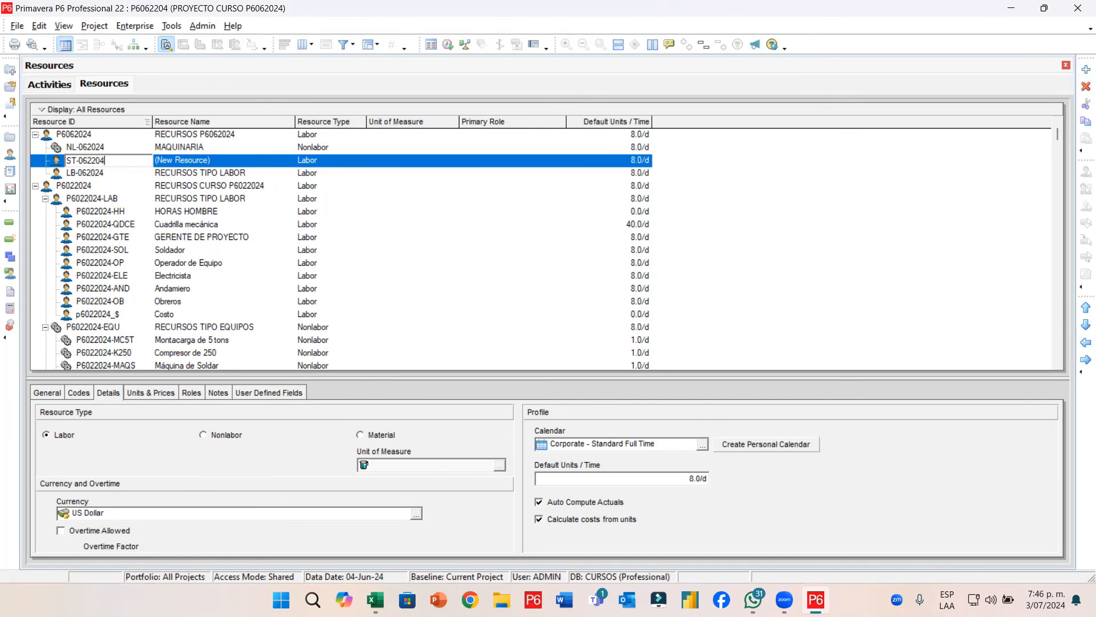
pyautogui.press('Return')
pyautogui.press('Tab')
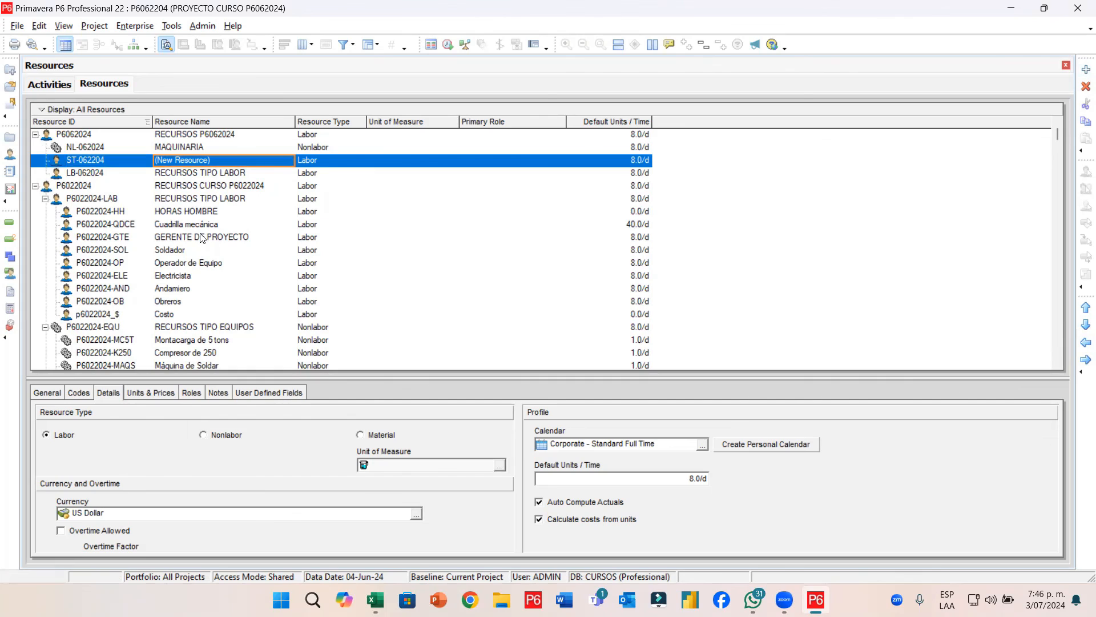
pyautogui.write('MANO')
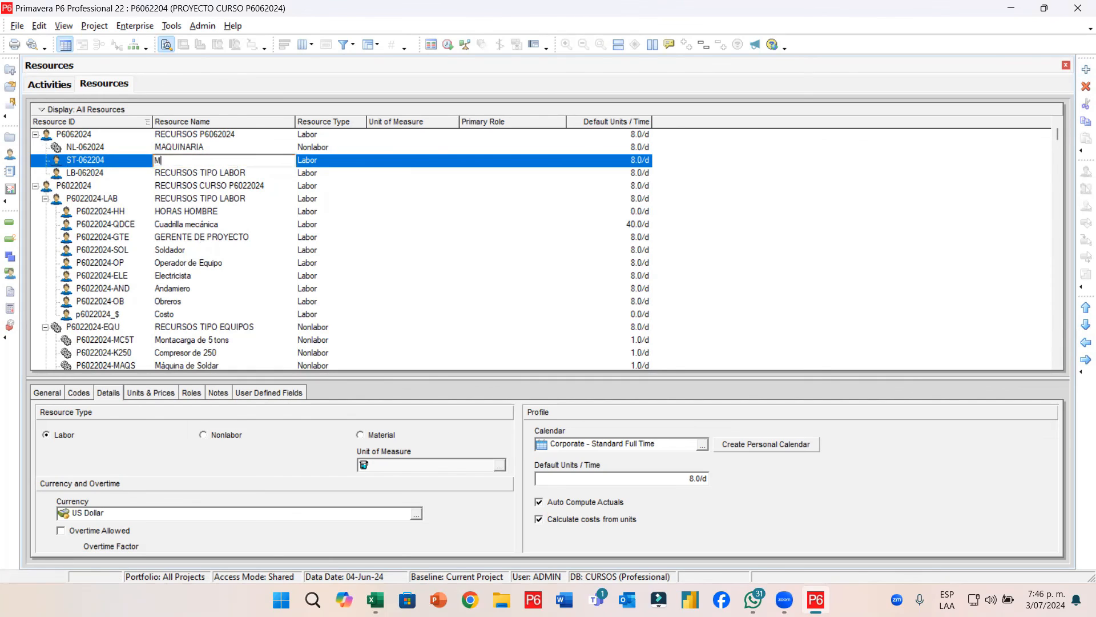
pyautogui.press('BackSpace')
pyautogui.press('BackSpace')
pyautogui.press('BackSpace')
pyautogui.press('BackSpace')
pyautogui.write('PERSONAL INDICR')
pyautogui.press('BackSpace')
pyautogui.press('BackSpace')
pyautogui.write('RECTO')
pyautogui.press('Return')
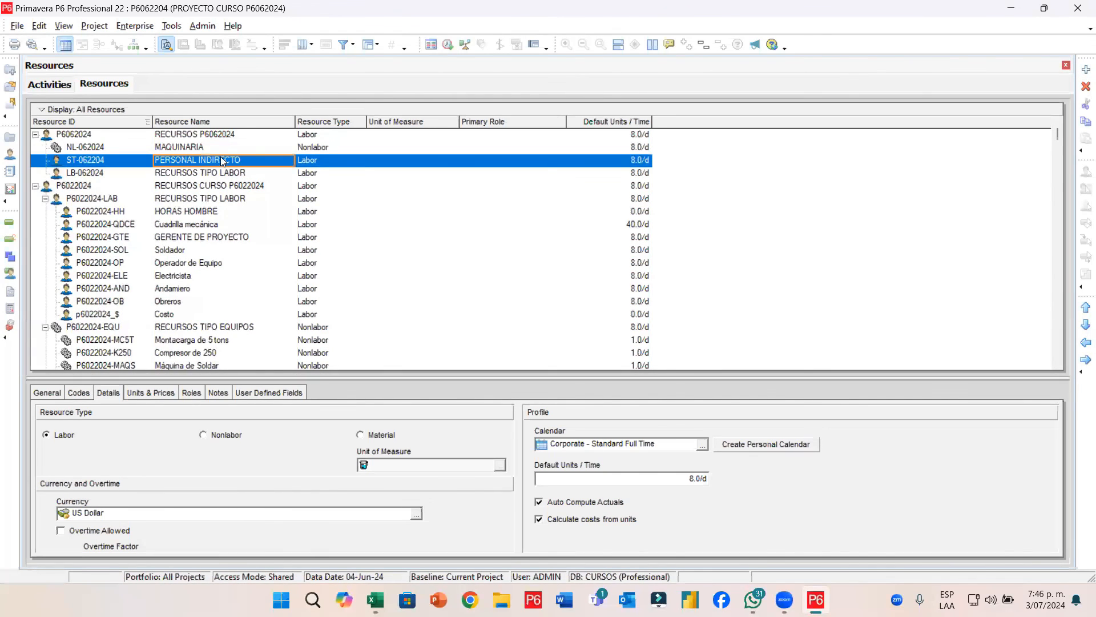
# Rename the RECURSOS TIPO LABOR resource to PERSONAL DIRECTO
pyautogui.click(212, 174)
pyautogui.write('PERS')
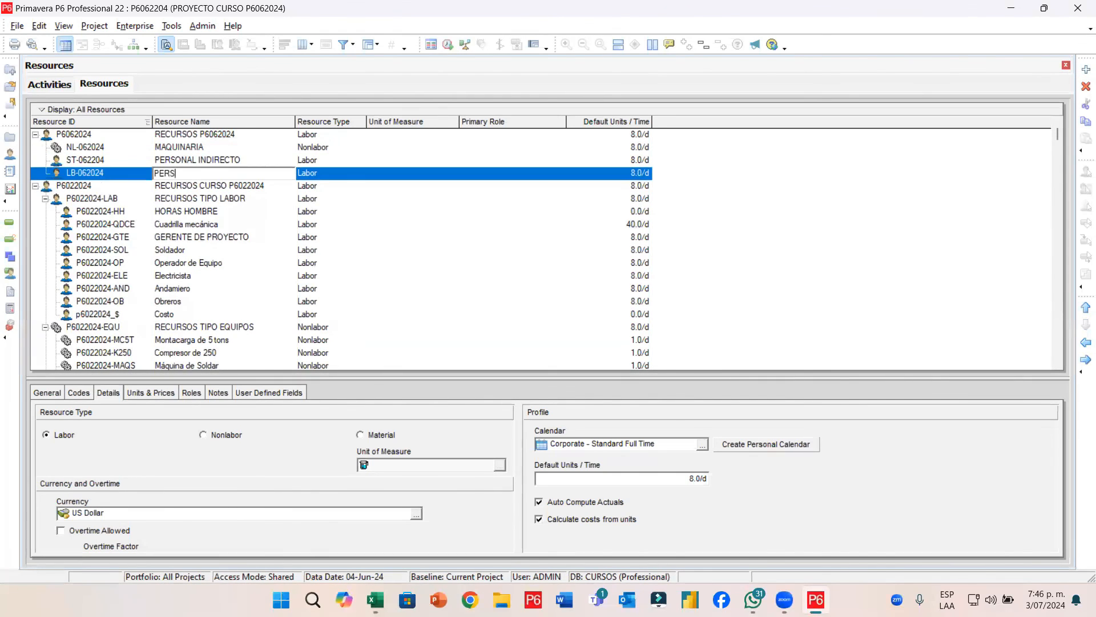
pyautogui.write('ONAL DIREXCTO')
pyautogui.press('BackSpace')
pyautogui.press('BackSpace')
pyautogui.press('BackSpace')
pyautogui.press('BackSpace')
pyautogui.write('CTO')
pyautogui.press('Return')
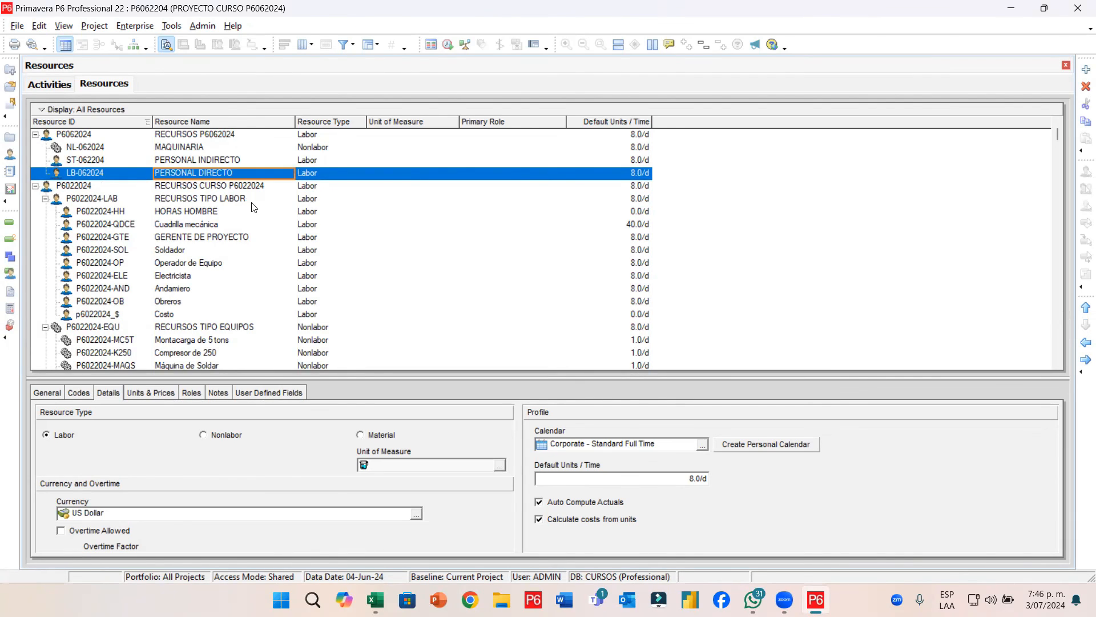
# Set PERSONAL INDIRECTO's resource type to Nonlabor and confirm it stays Nonlabor
pyautogui.click(309, 161)
pyautogui.click(330, 161)
pyautogui.click(324, 183)
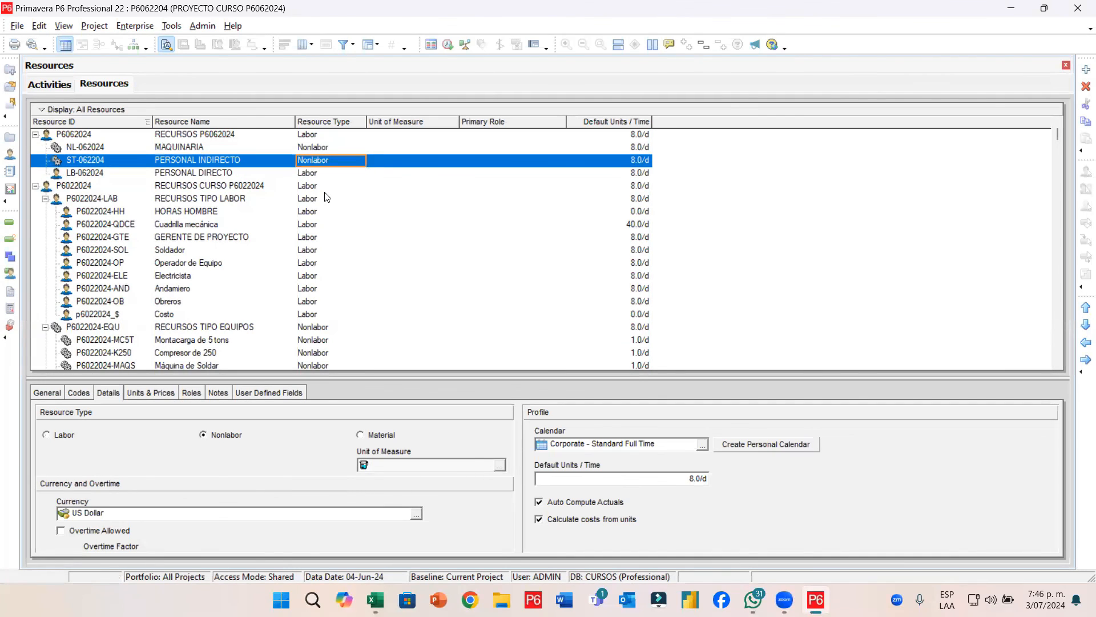
pyautogui.click(192, 148)
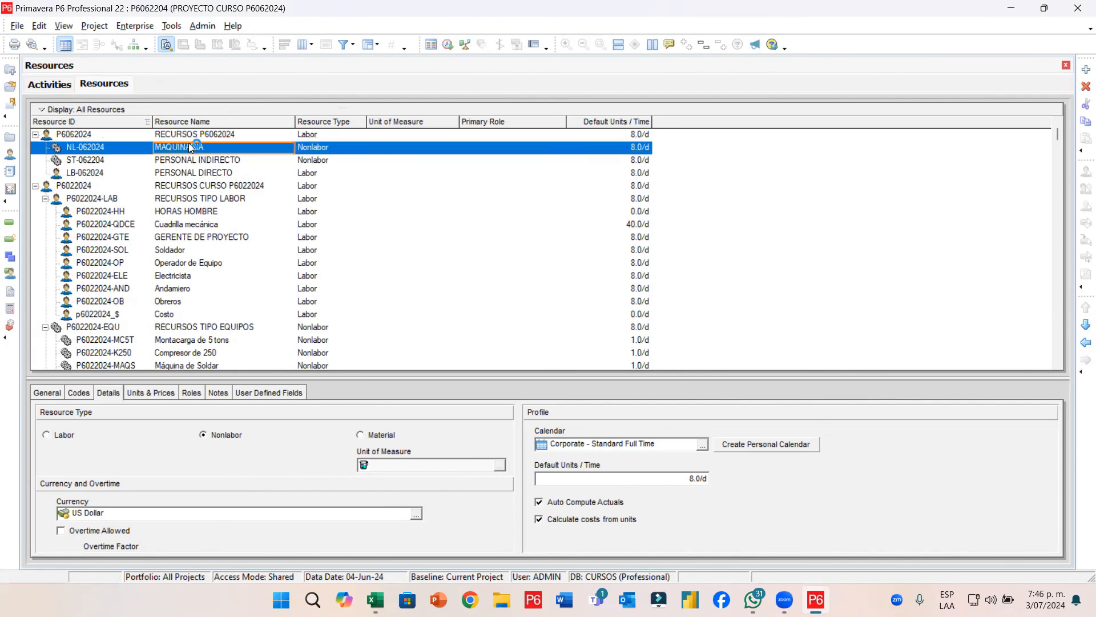
pyautogui.click(191, 160)
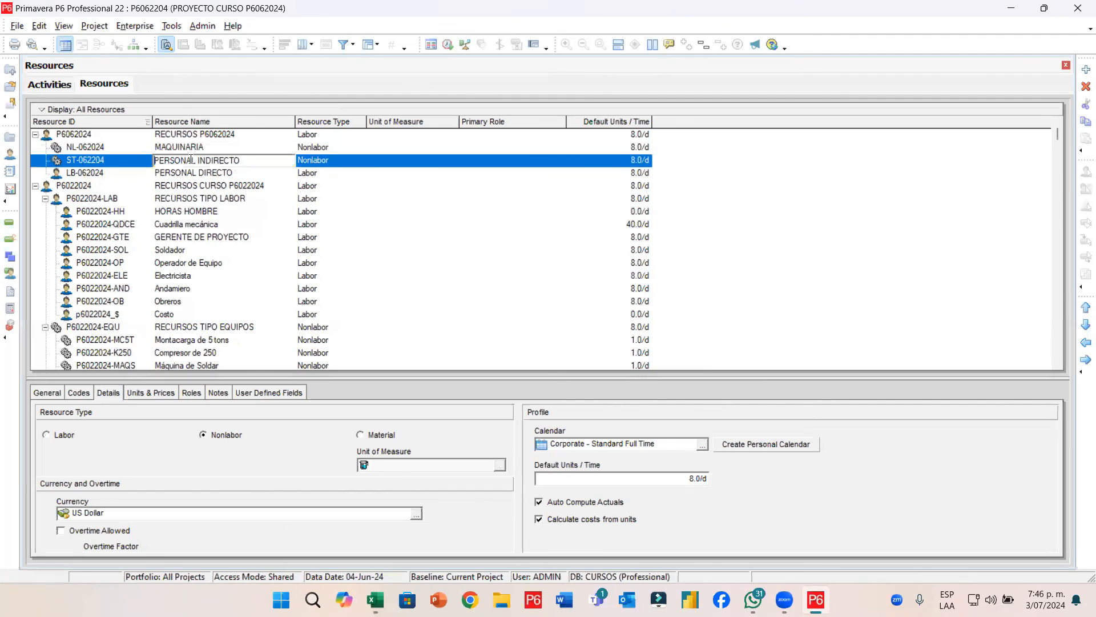
pyautogui.click(330, 163)
pyautogui.click(202, 145)
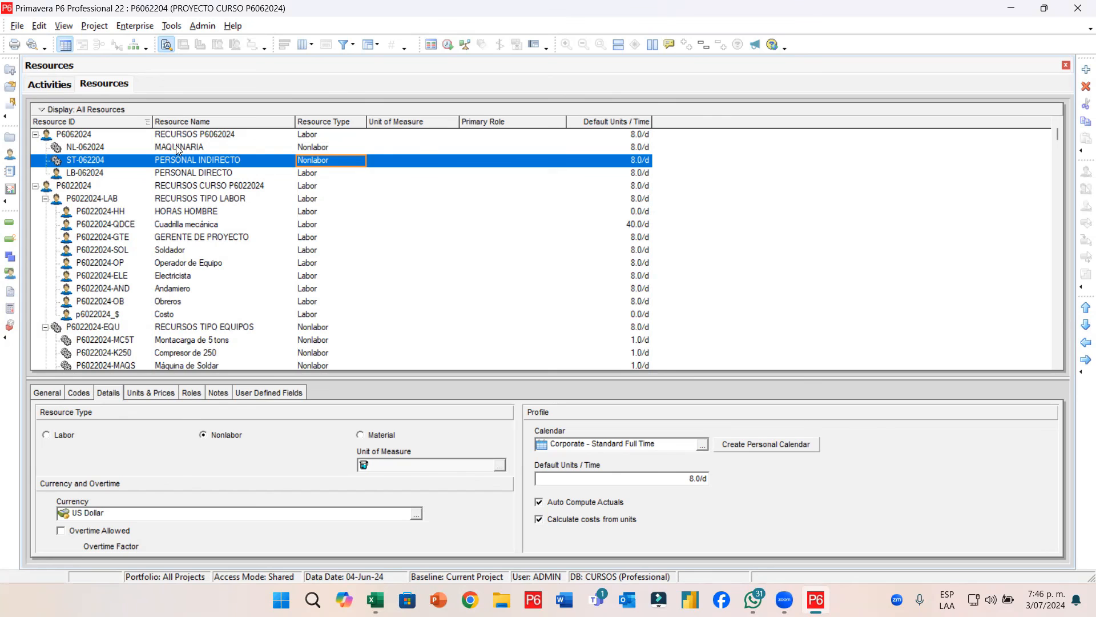
# Select the RECURSOS P6062024 group and add another resource under it
pyautogui.click(177, 137)
pyautogui.click(227, 156)
pyautogui.click(230, 135)
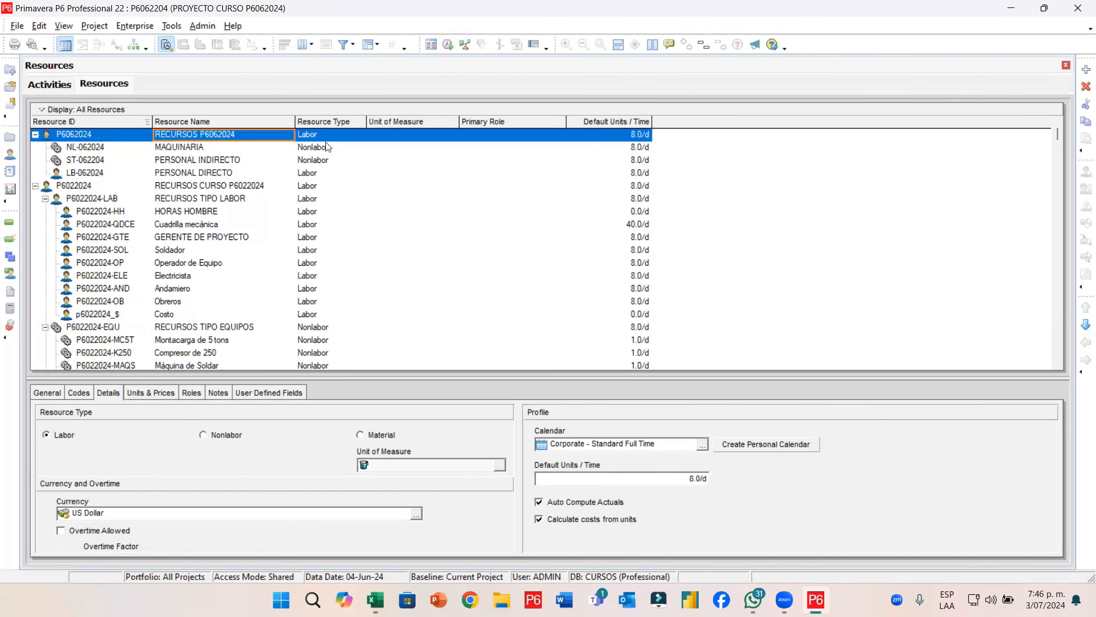
pyautogui.click(1085, 70)
# Give the new resource the ID MT-062024 and begin typing its material name
pyautogui.click(103, 150)
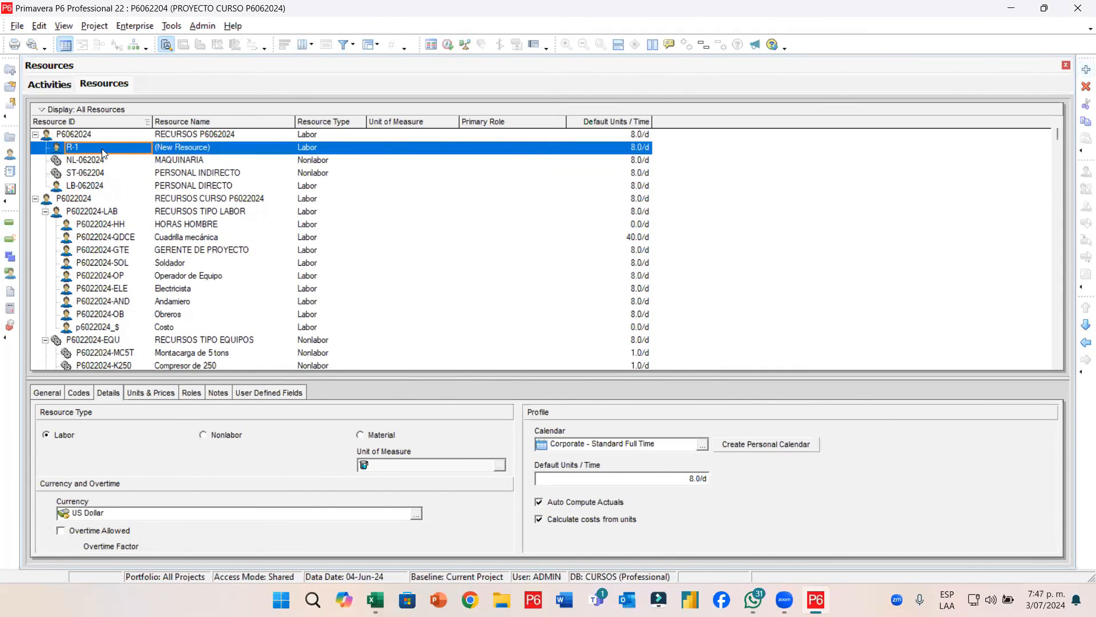
pyautogui.write('O6')
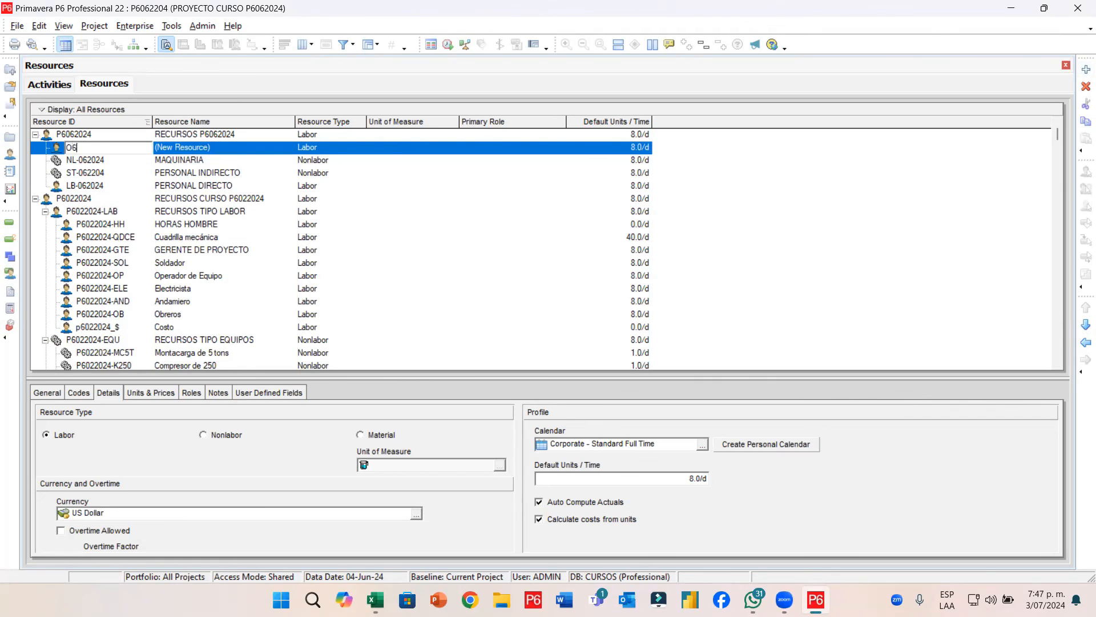
pyautogui.write('02')
pyautogui.press('BackSpace')
pyautogui.press('BackSpace')
pyautogui.write('2024')
pyautogui.press('Left')
pyautogui.write('MT-')
pyautogui.press('Tab')
pyautogui.write('MATERAILE')
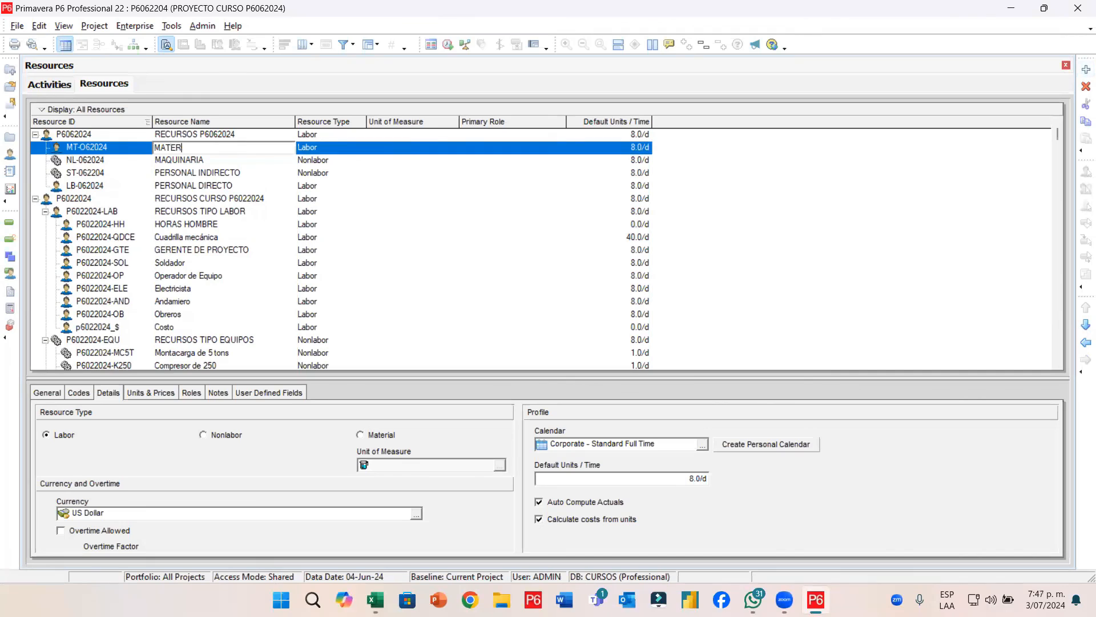